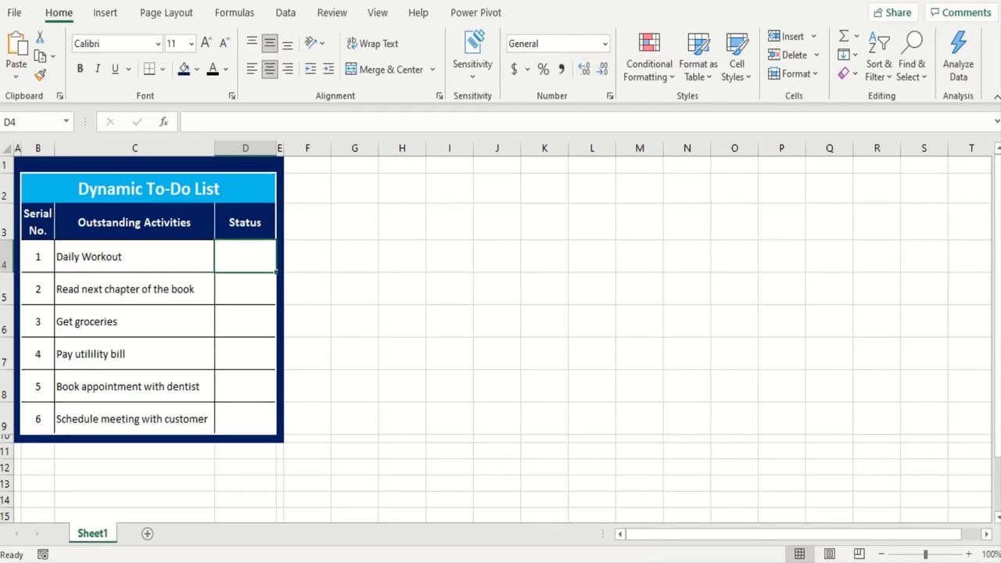
Step: Enable the Developer tab through Customize the Ribbon by ticking Developer under Main Tabs
right_click(442, 15)
left_click(460, 26)
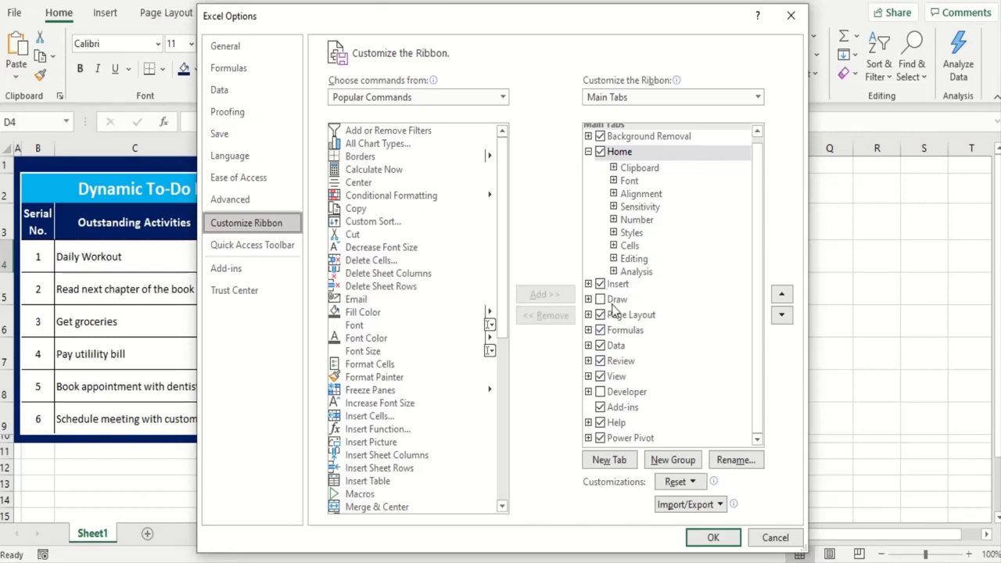
left_click(600, 392)
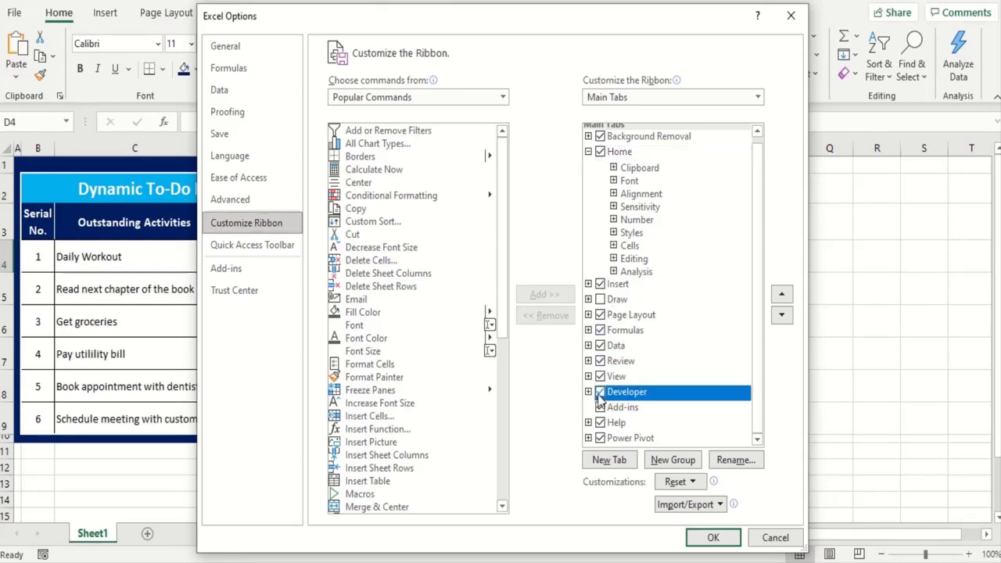
left_click(712, 539)
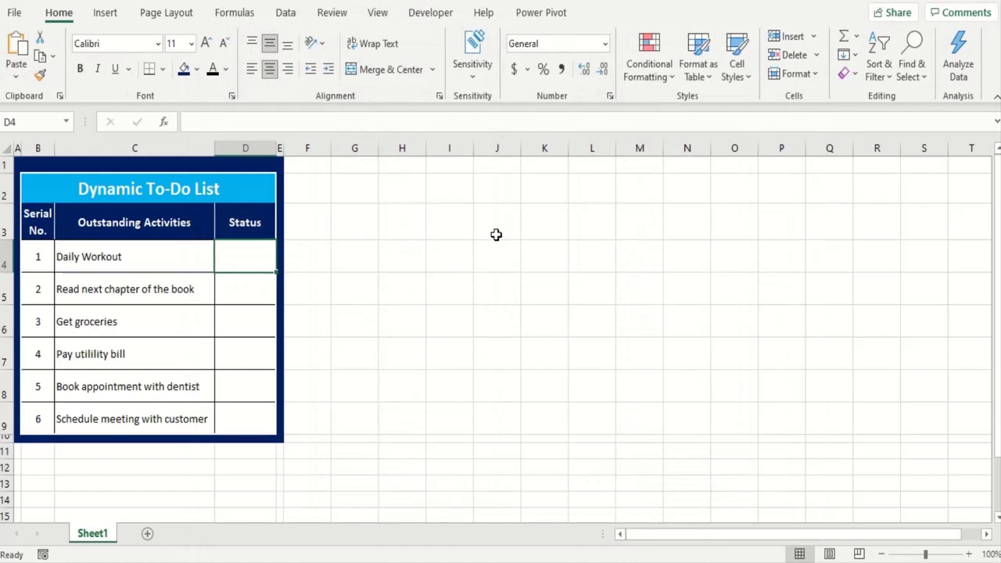
Step: Draw a Check Box (Form Control) in D4 and fill it down through D9
left_click(433, 18)
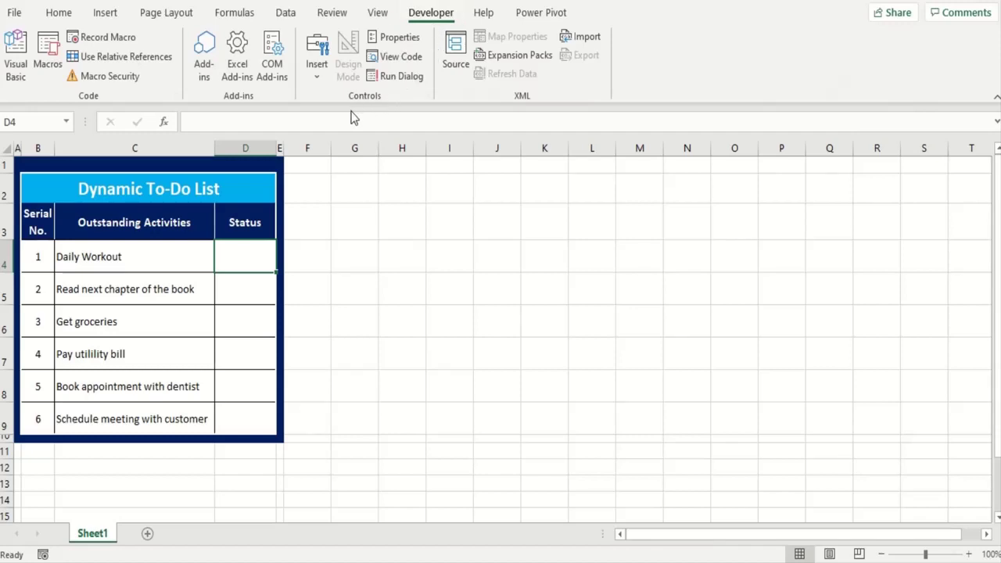
left_click(321, 79)
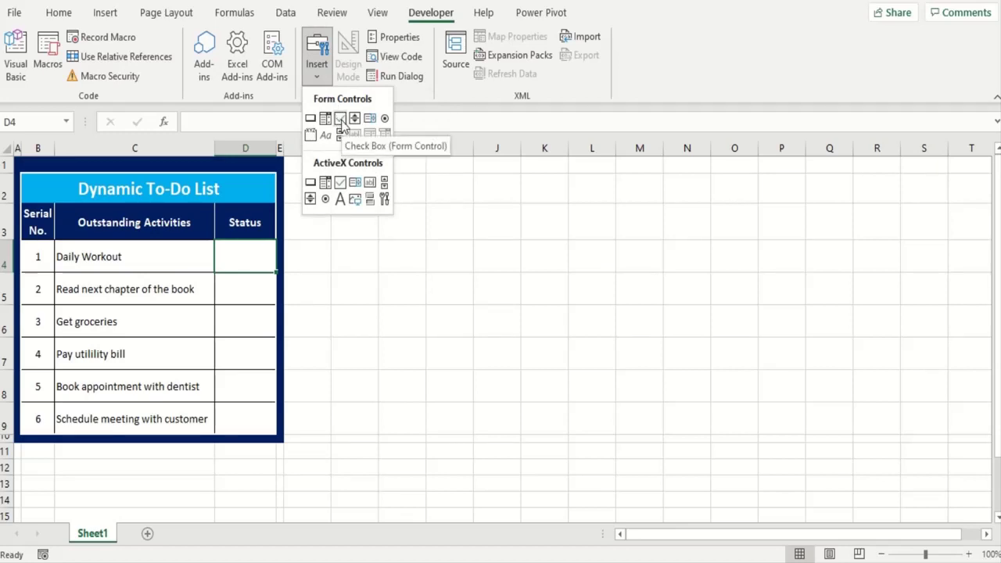
left_click(341, 119)
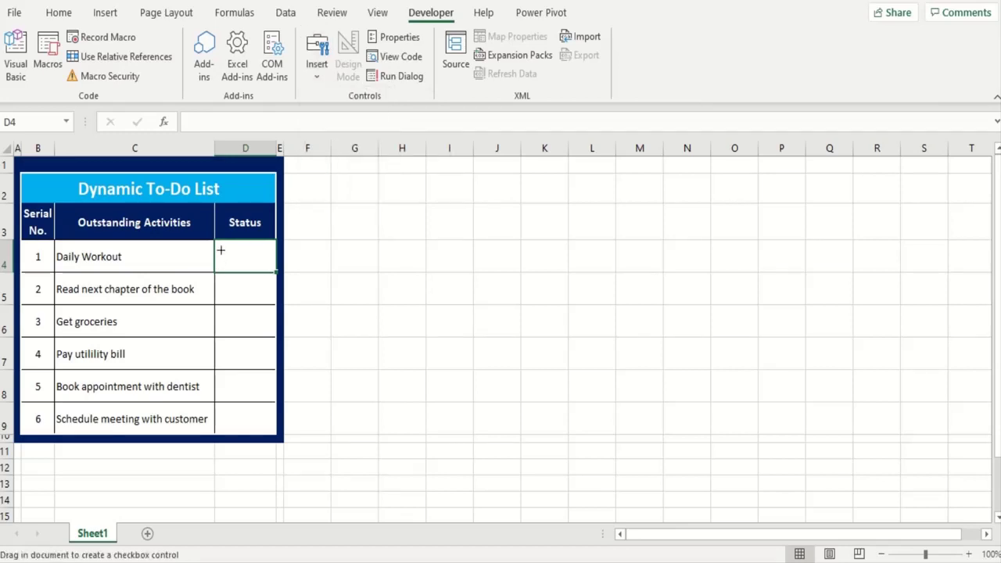
left_click_drag(222, 252, 235, 268)
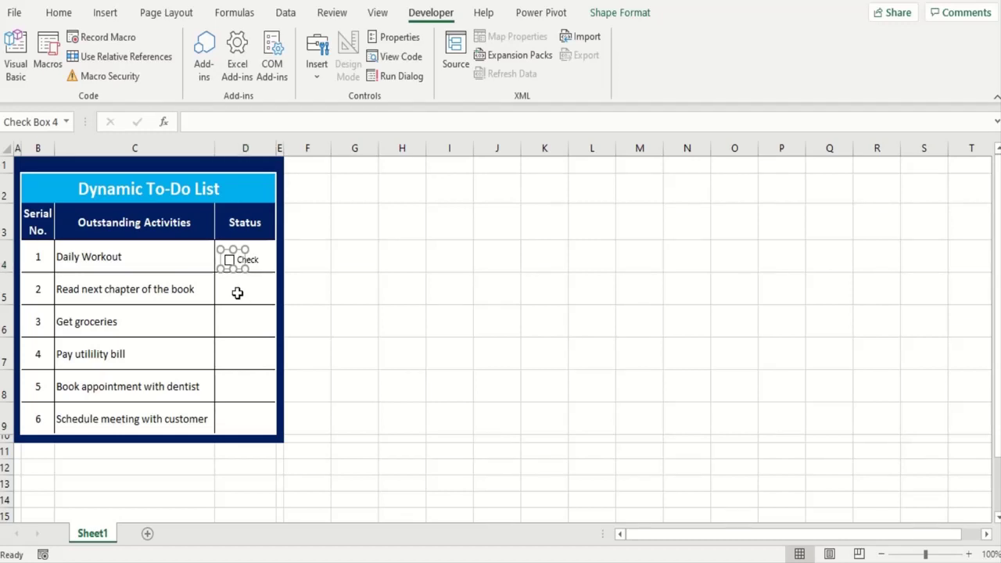
left_click(266, 265)
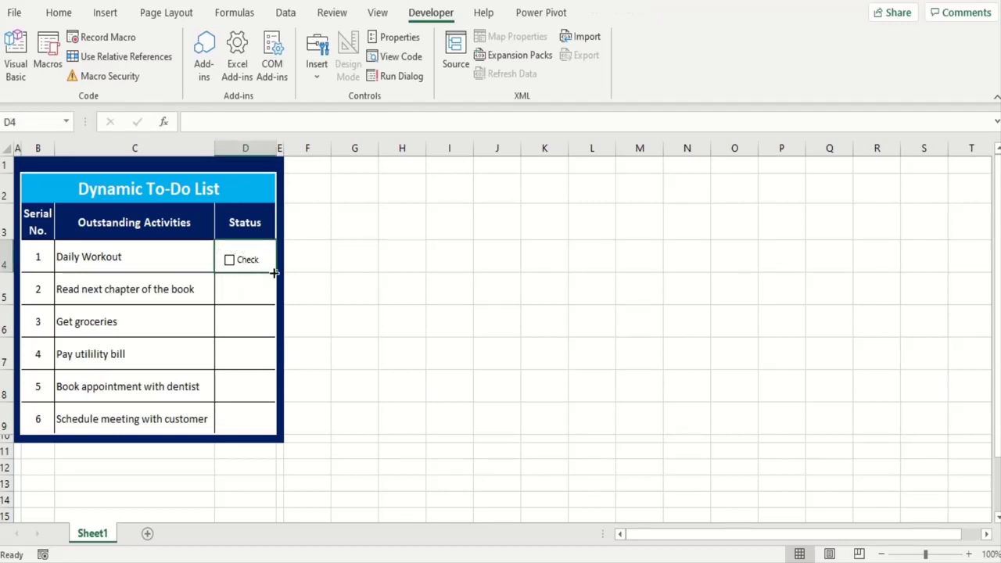
left_click_drag(276, 270, 274, 434)
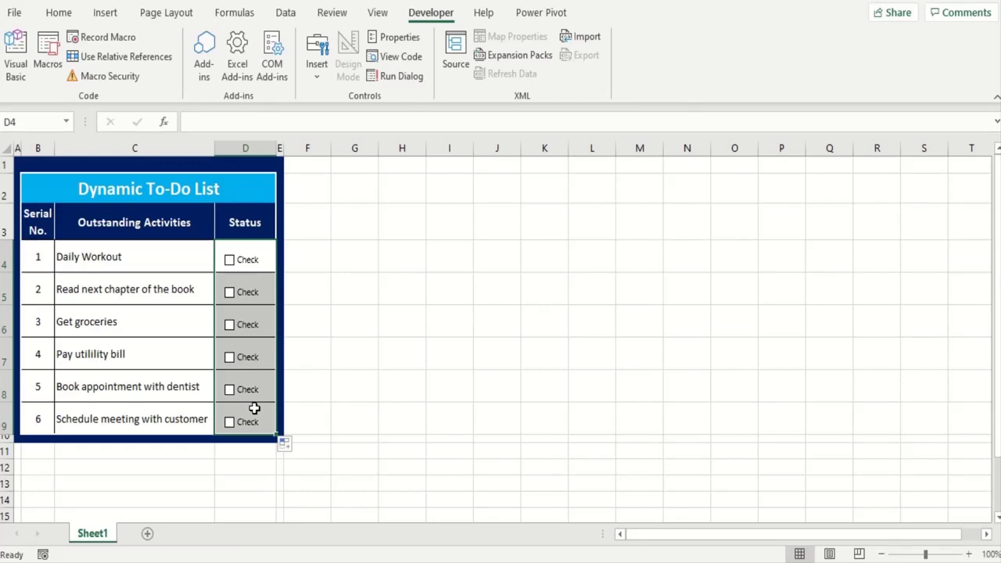
Step: Set the Daily Workout checkbox's cell link to $F$4, then untick it to test
left_click(229, 270)
left_click(230, 304)
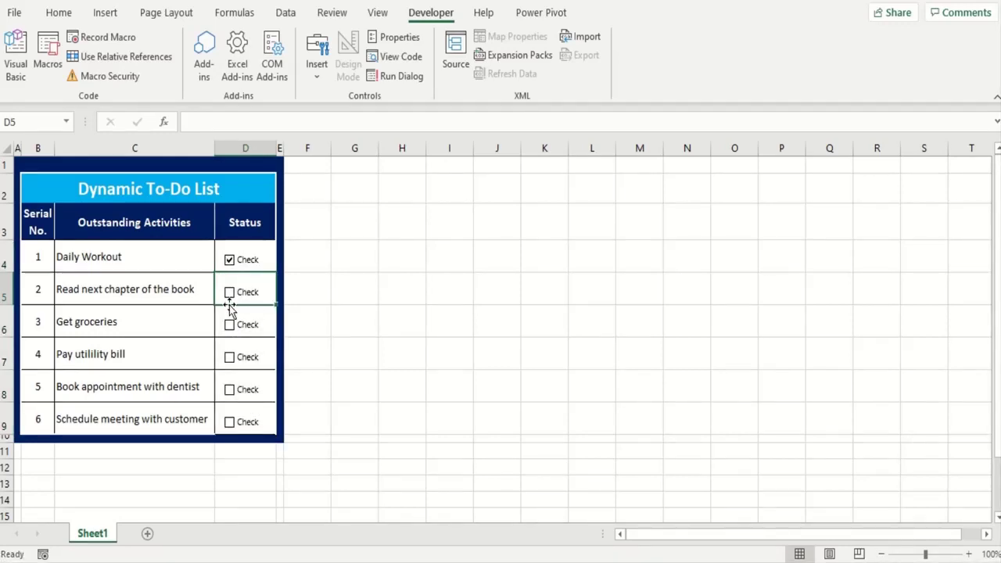
right_click(229, 259)
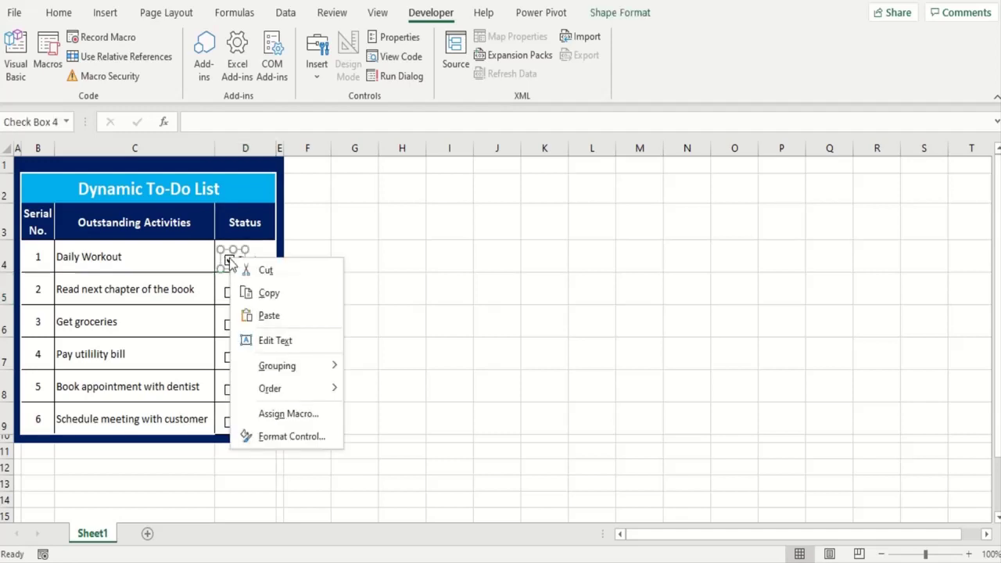
left_click(272, 436)
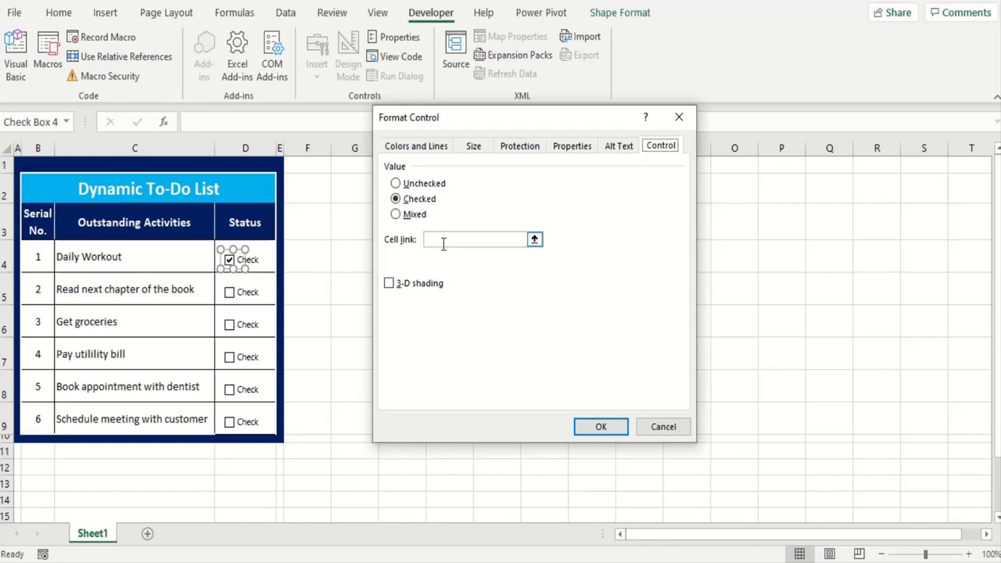
left_click(535, 241)
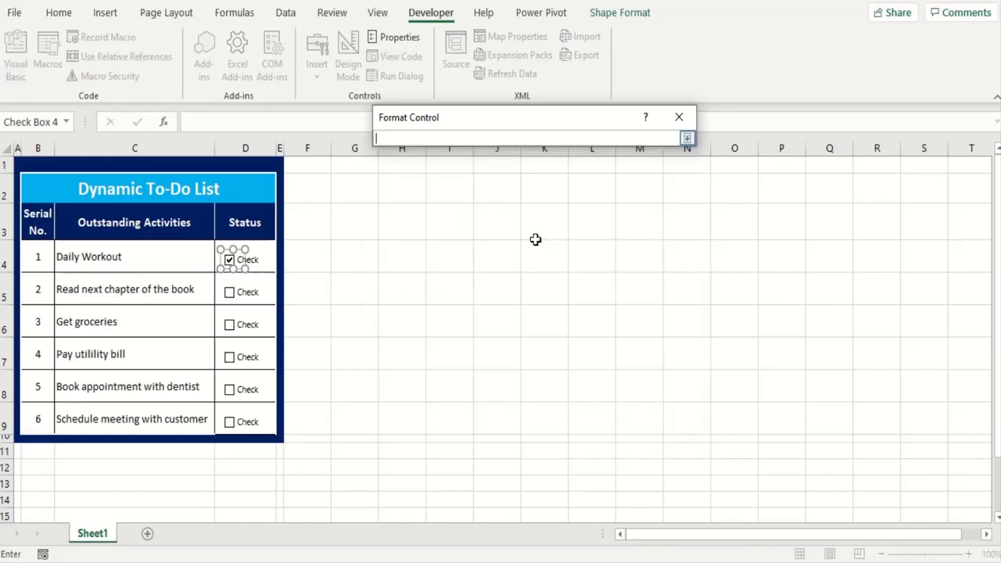
left_click(315, 264)
key("Return")
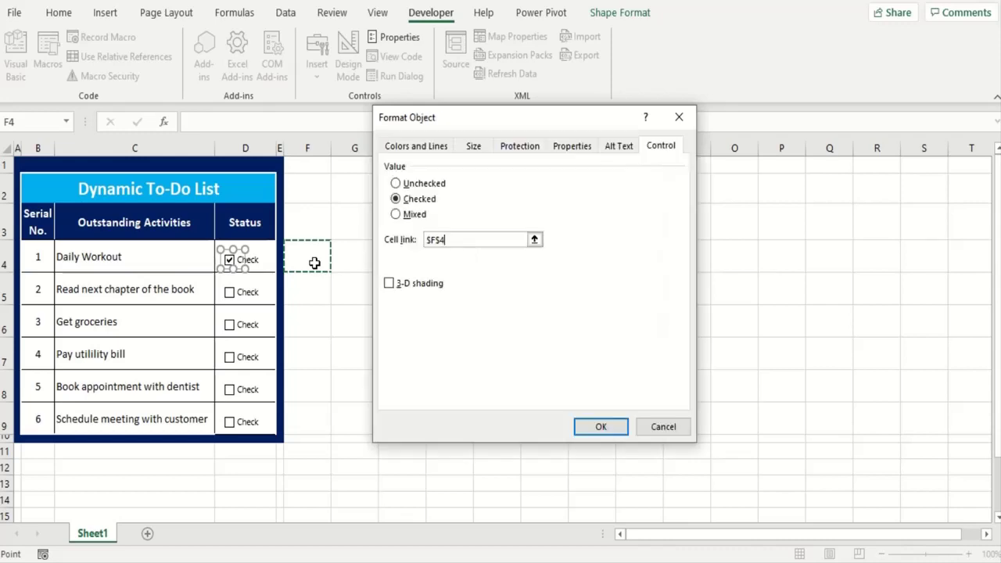
left_click(600, 427)
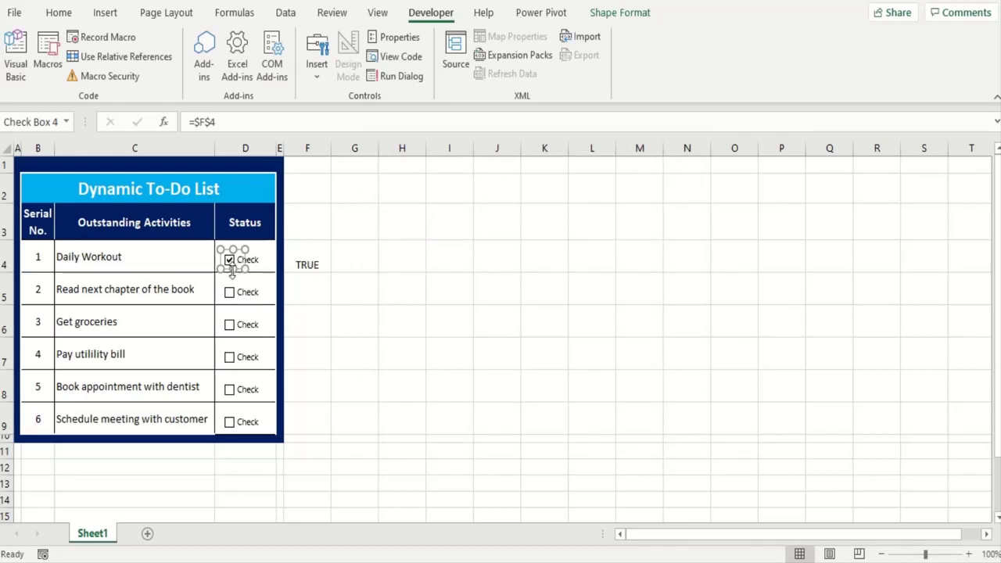
left_click(308, 318)
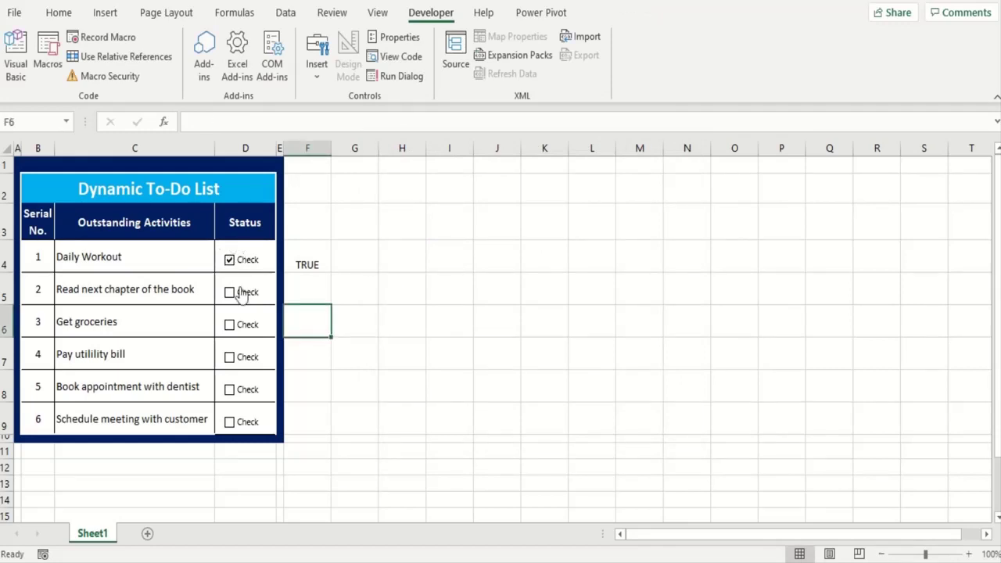
left_click(229, 260)
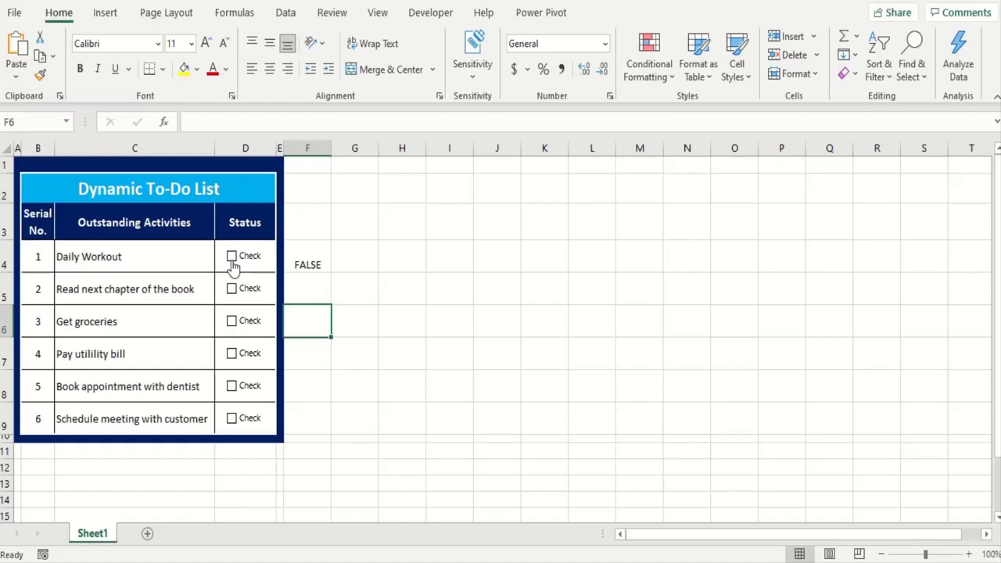
Step: Edit the Daily Workout checkbox's cell link from $F$4 to D4 in Format Control
right_click(233, 267)
left_click(250, 413)
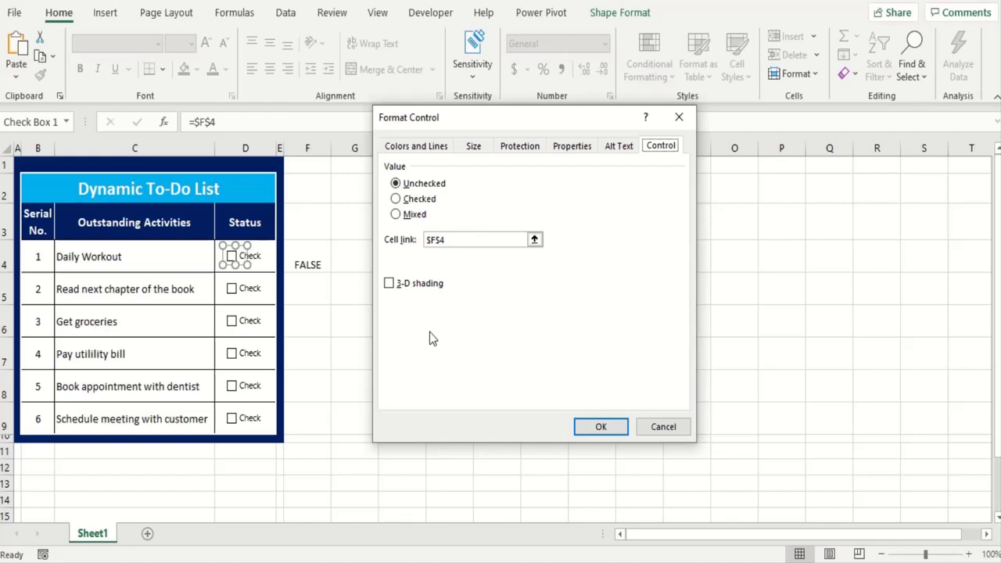
left_click(505, 239)
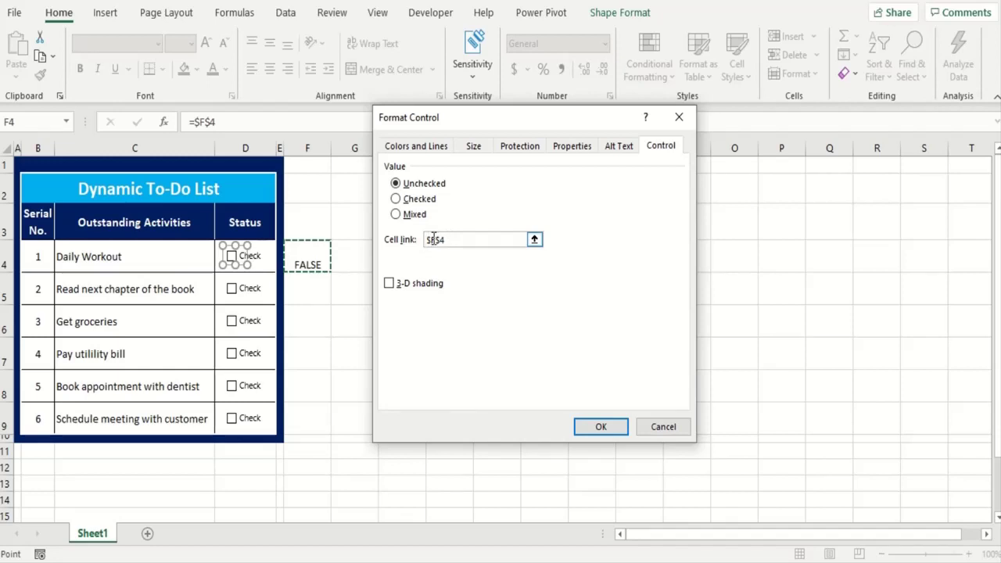
key("Left")
key("Left")
key("BackSpace")
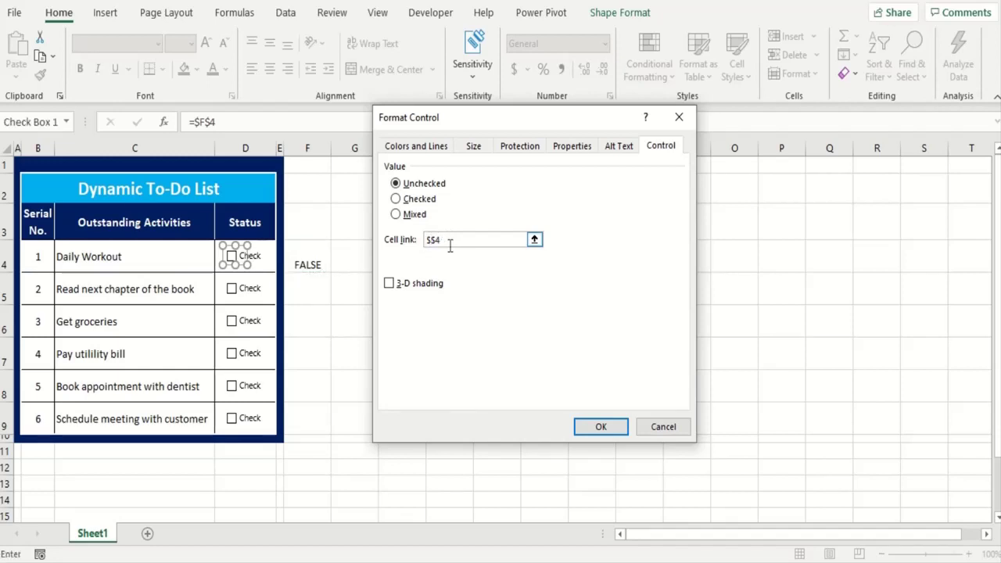
type("D")
key("Delete")
left_click(450, 245)
key("Home")
key("Delete")
left_click(600, 428)
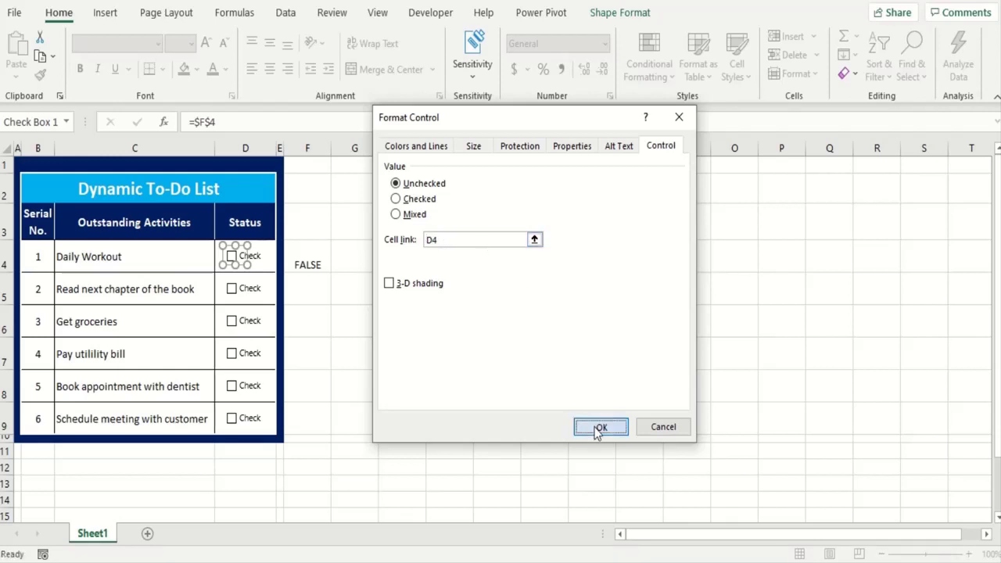
Step: Link the second and Get groceries checkboxes to cells D5 and D6
right_click(253, 287)
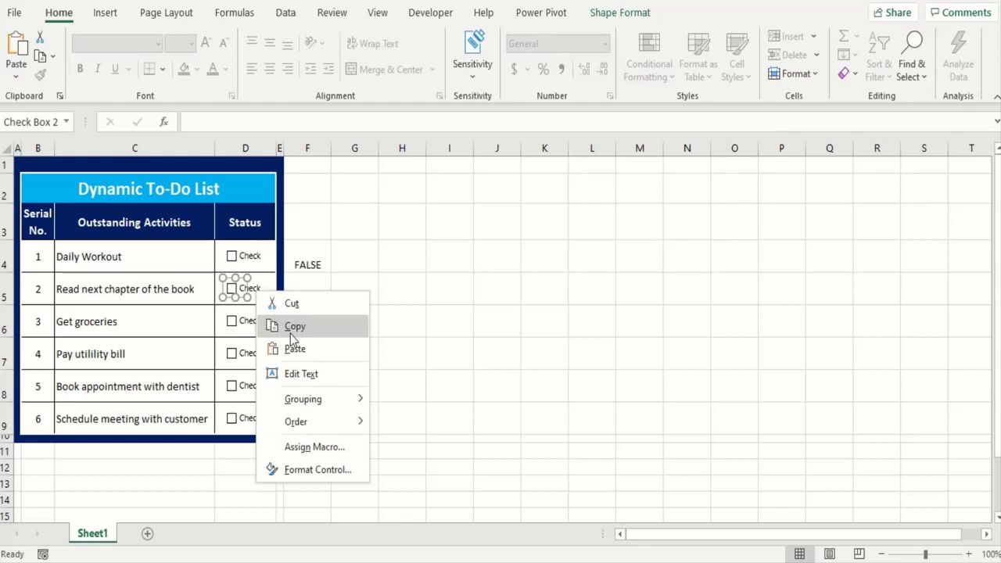
left_click(316, 463)
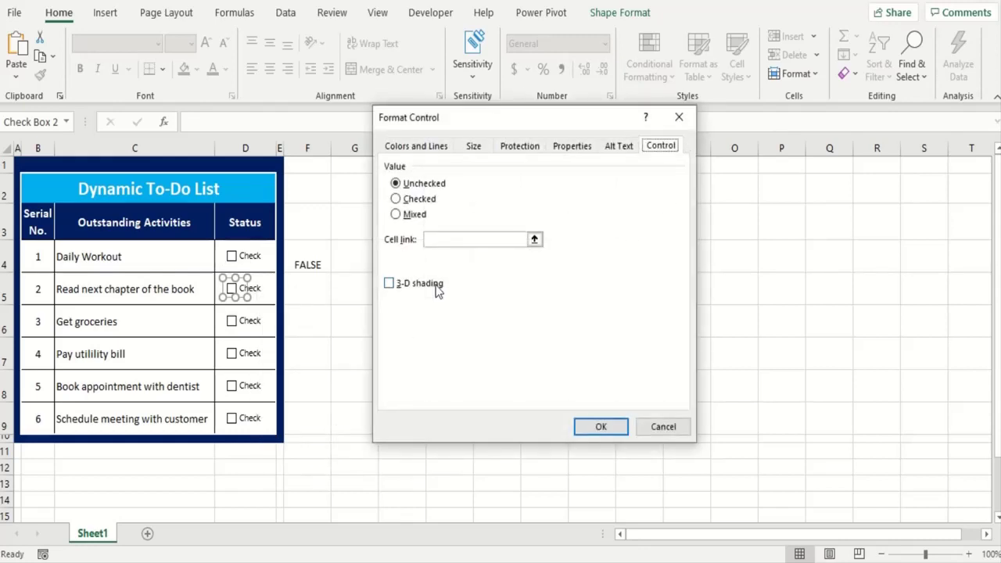
left_click(444, 238)
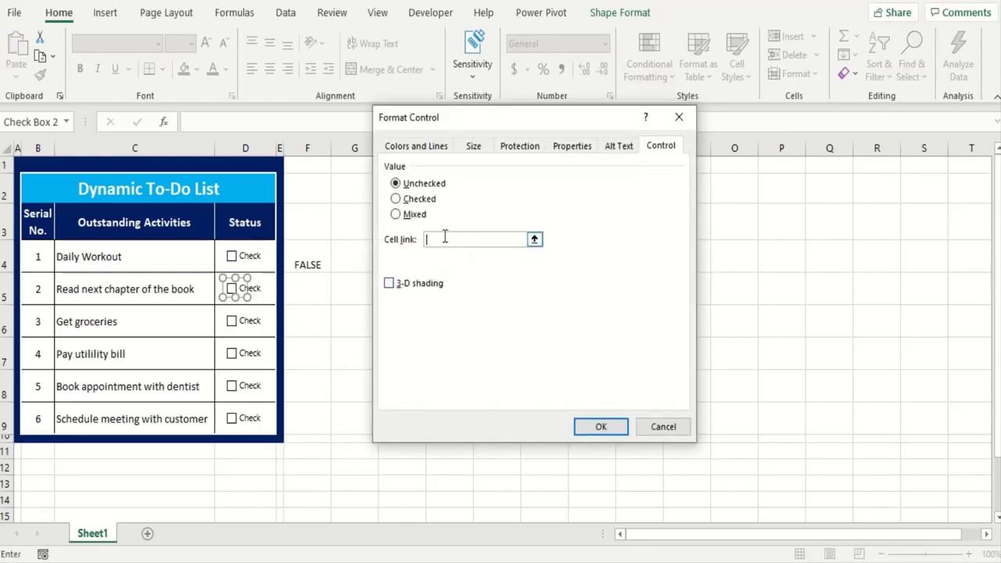
type("D5")
key("Return")
right_click(235, 327)
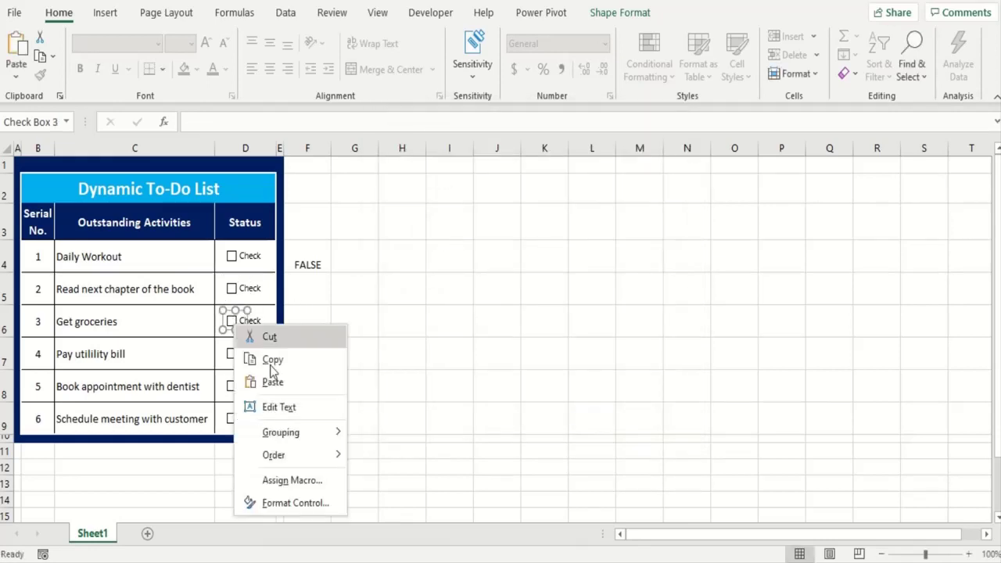
left_click(291, 509)
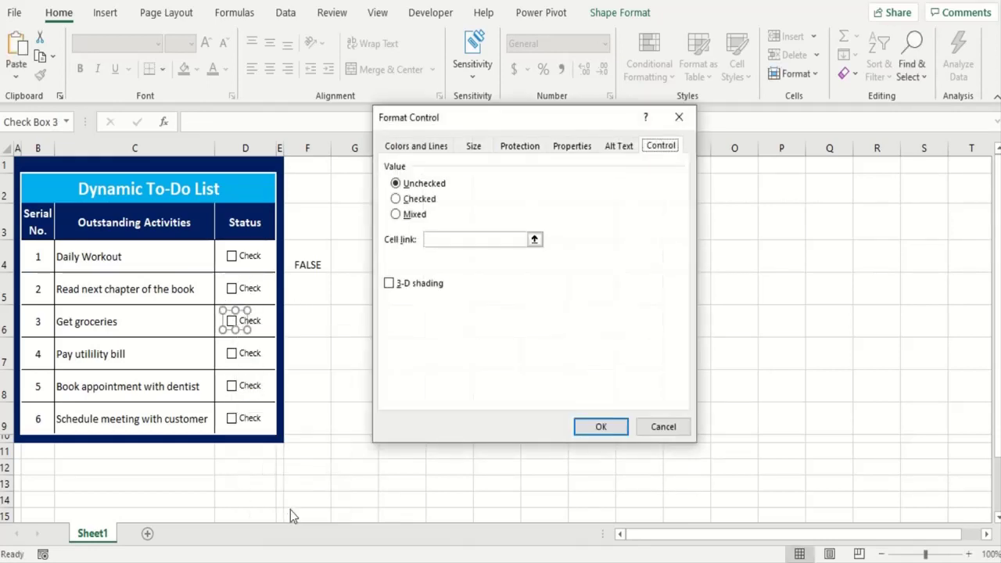
left_click(485, 237)
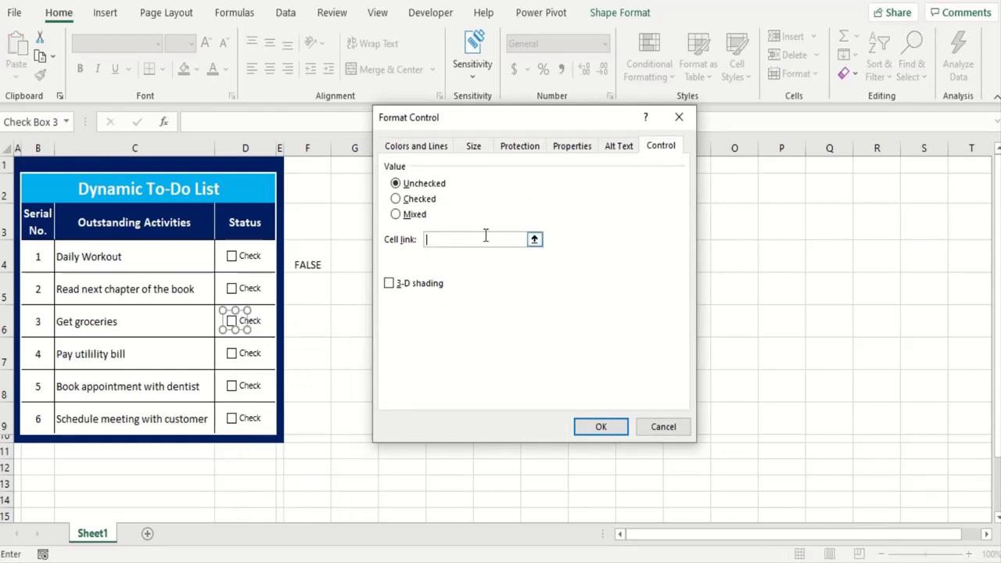
type("D6")
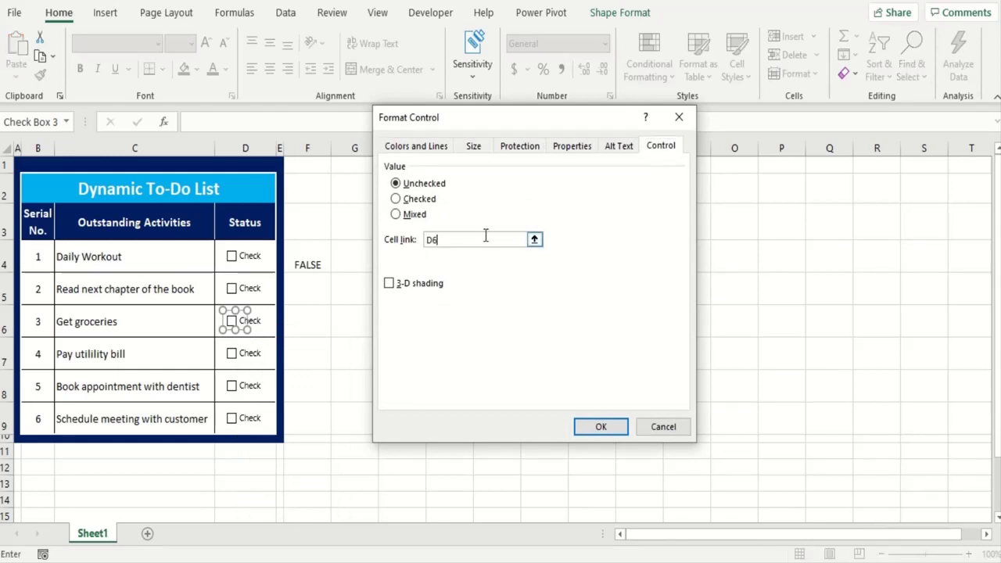
left_click(620, 427)
Step: Link the task 4 and dentist checkboxes to cells D7 and D8
right_click(232, 354)
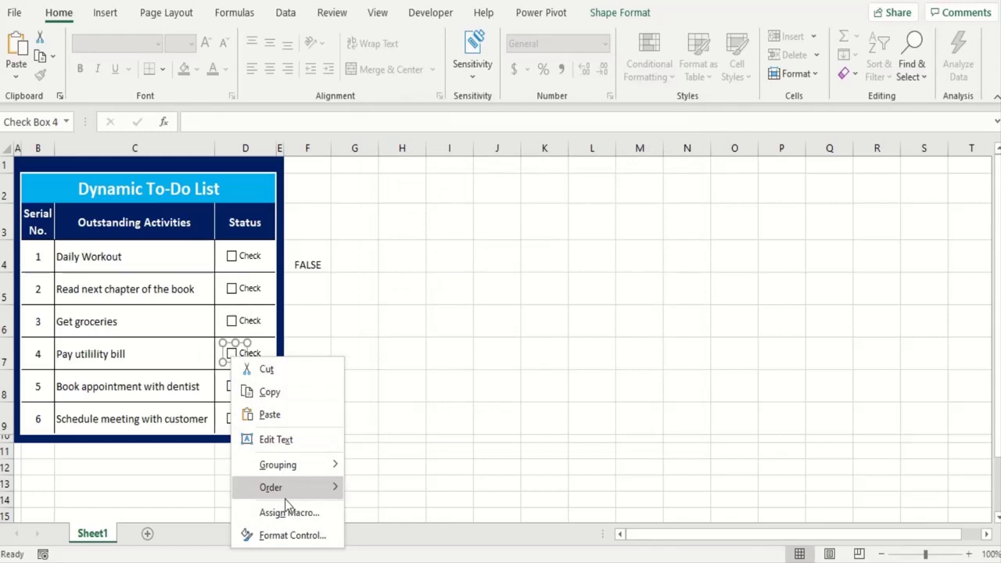
left_click(289, 535)
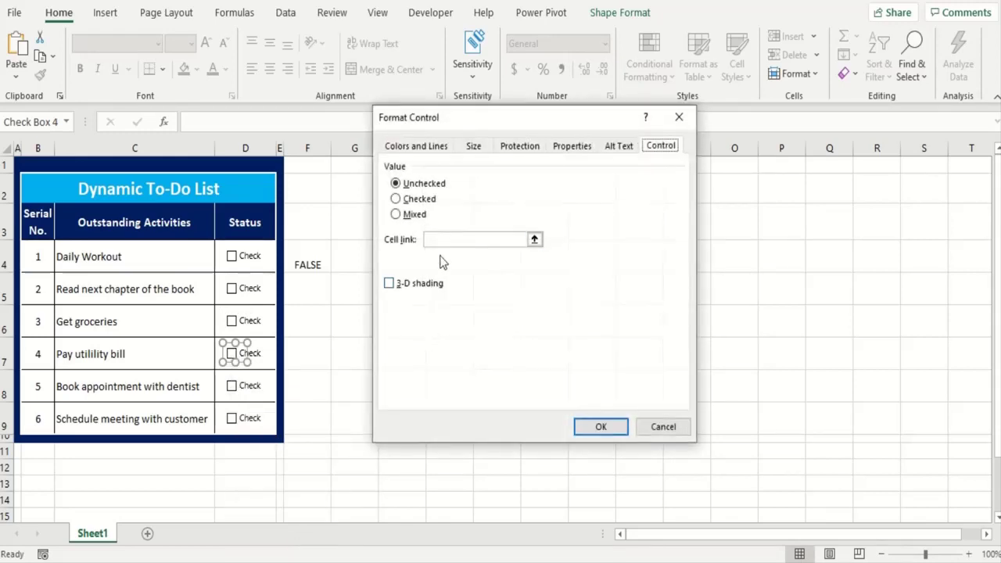
left_click(446, 239)
type("D7")
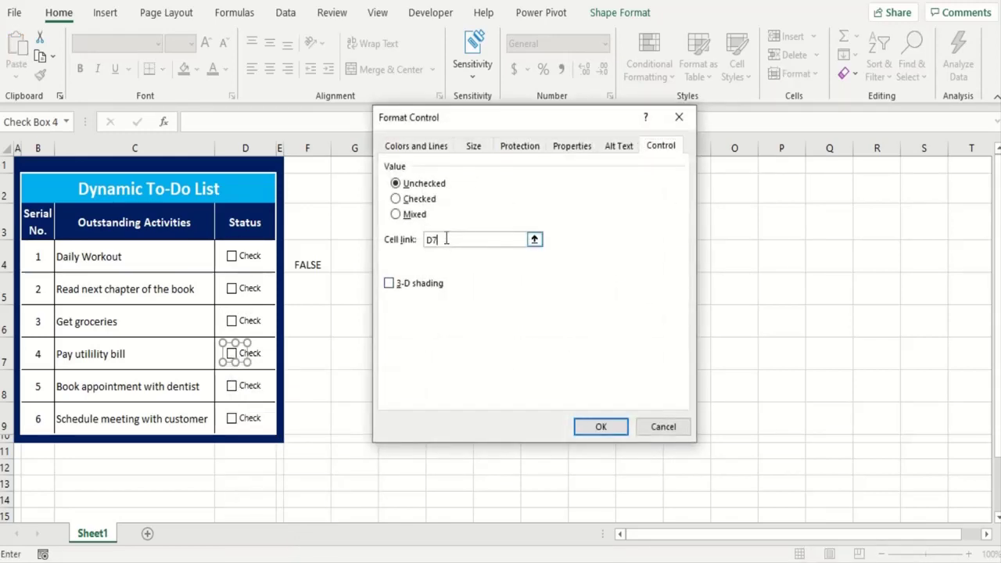
left_click(593, 429)
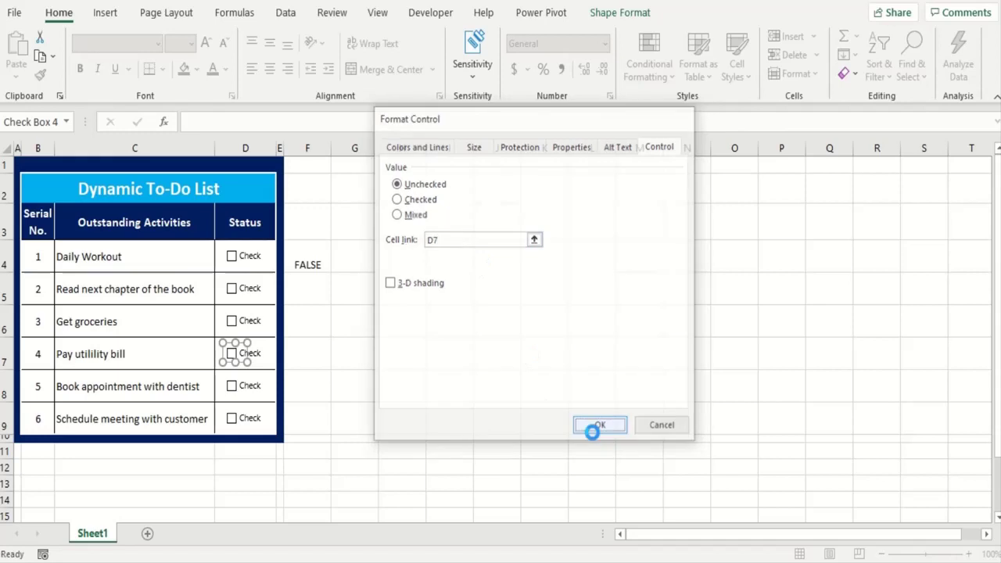
right_click(230, 391)
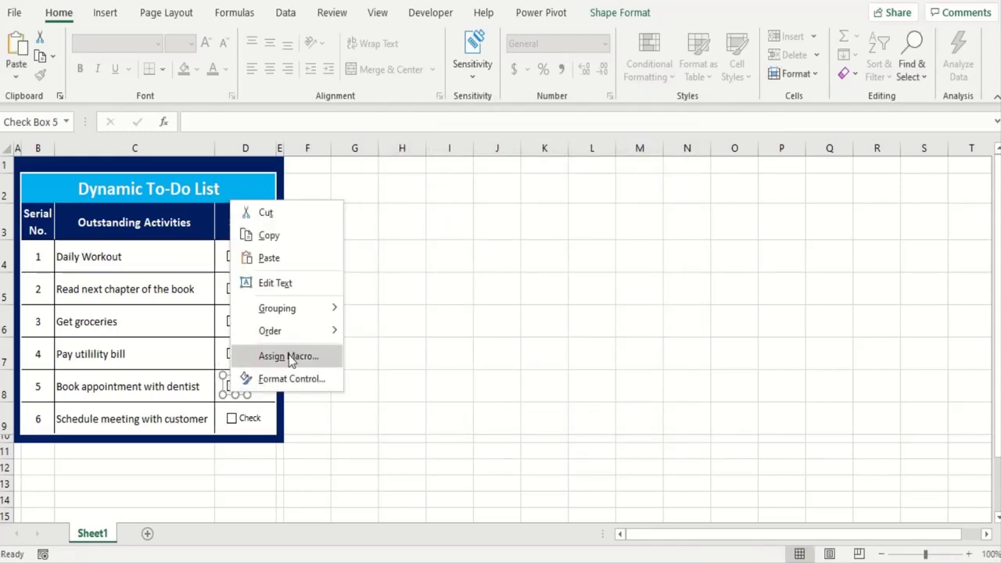
left_click(290, 380)
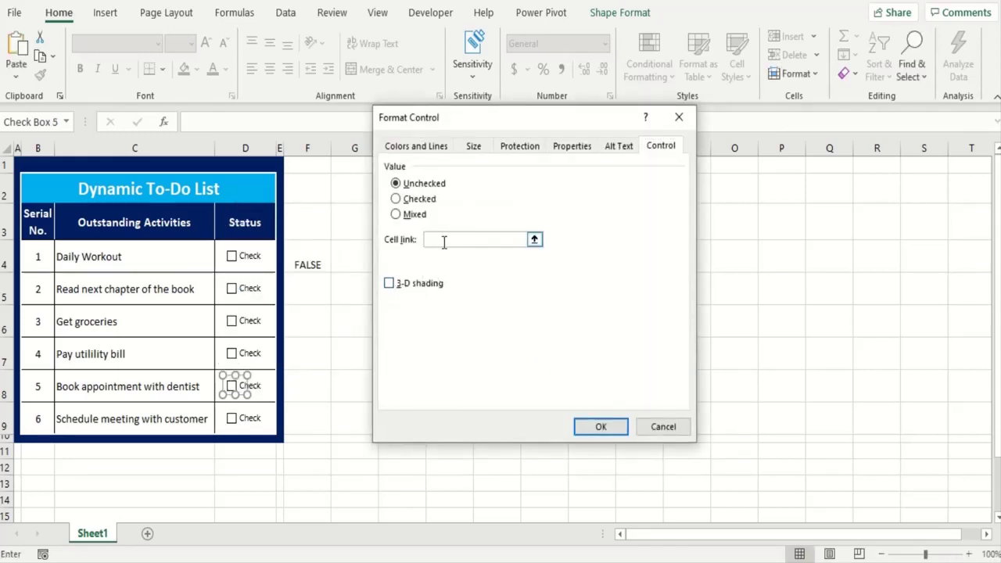
left_click(444, 241)
type("D8")
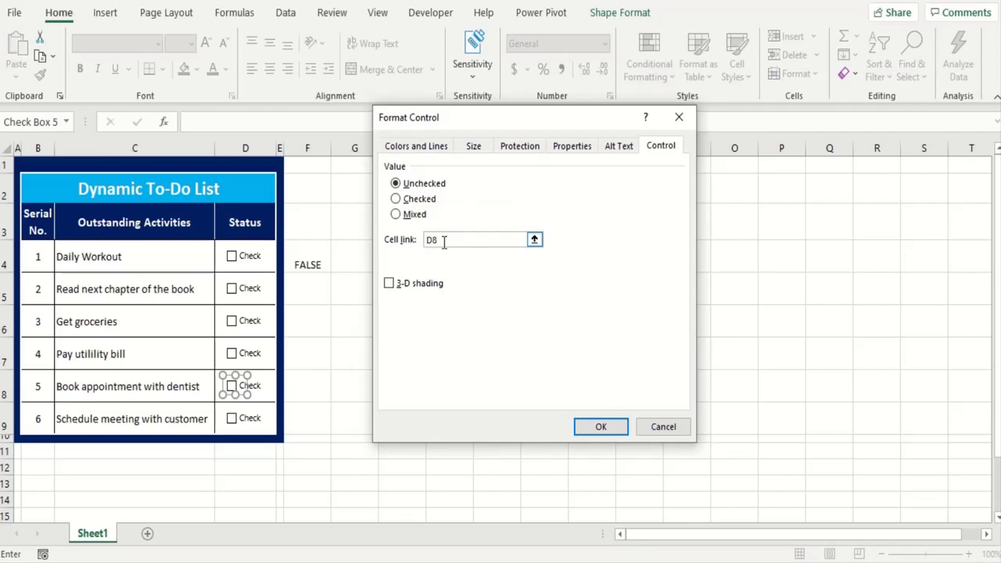
left_click(600, 426)
Step: Link the Schedule meeting with customer checkbox to cell D9
right_click(239, 425)
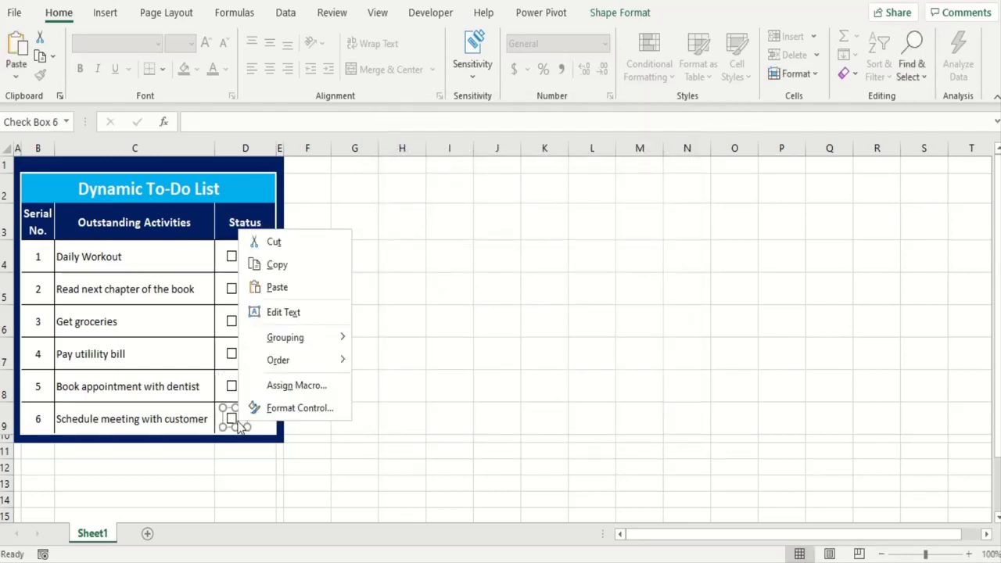
left_click(274, 405)
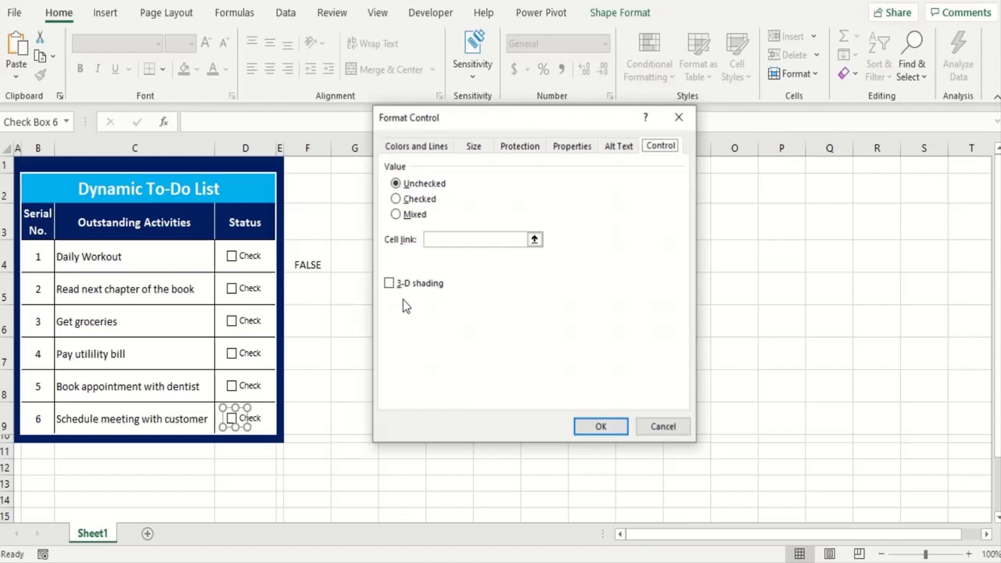
left_click(449, 240)
type("D9")
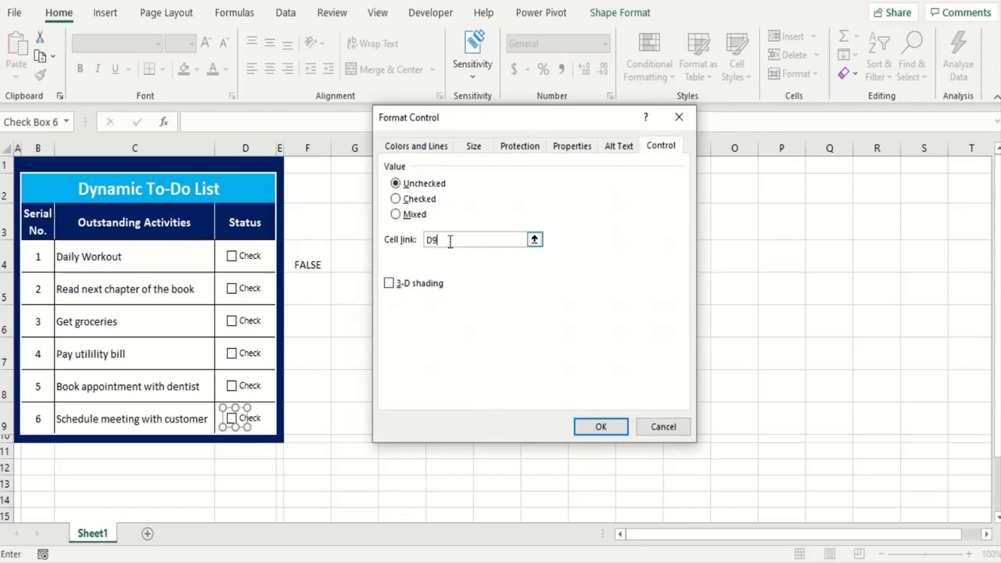
left_click(600, 427)
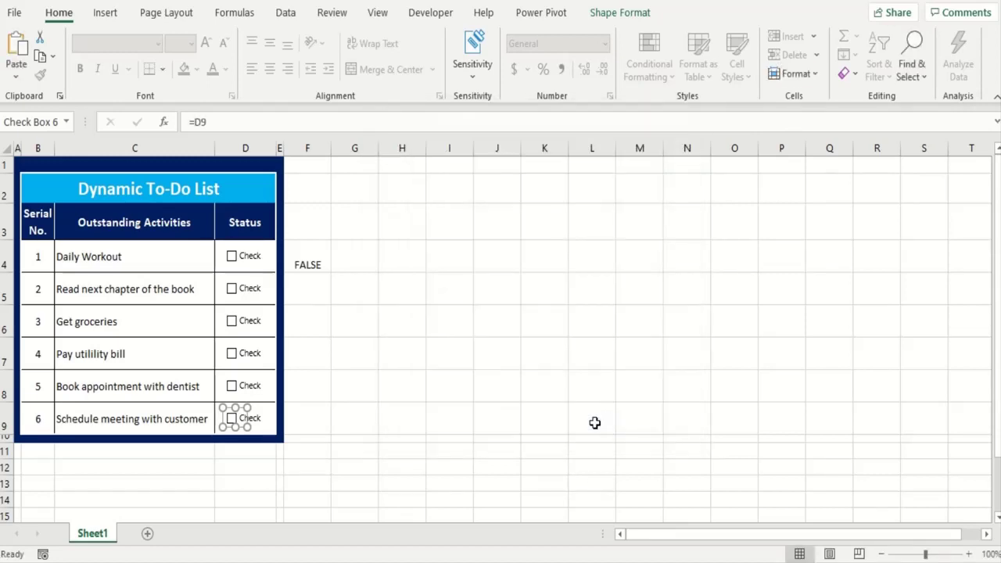
Step: Tick and untick the first two checkboxes to test their linked cells
left_click(383, 317)
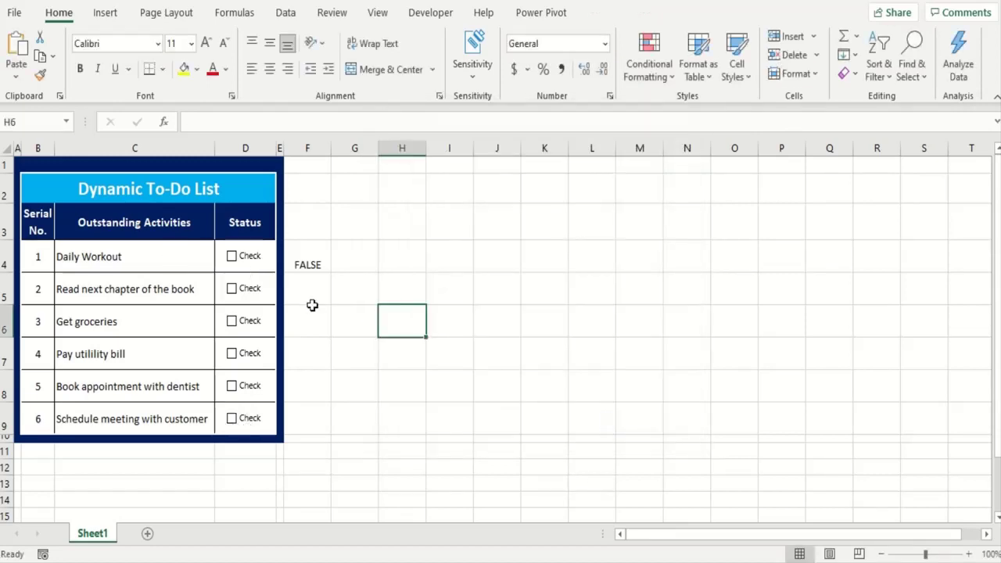
left_click(233, 258)
left_click(232, 257)
left_click(232, 290)
left_click(232, 291)
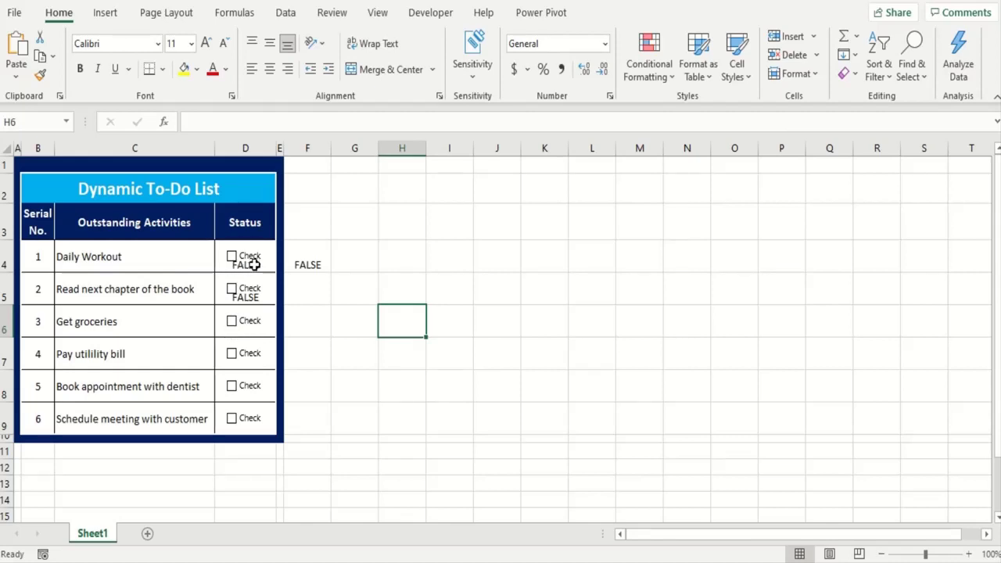
Step: Give D4:D9 white font to hide TRUE/FALSE, and delete the FALSE in F4
left_click_drag(254, 265, 252, 417)
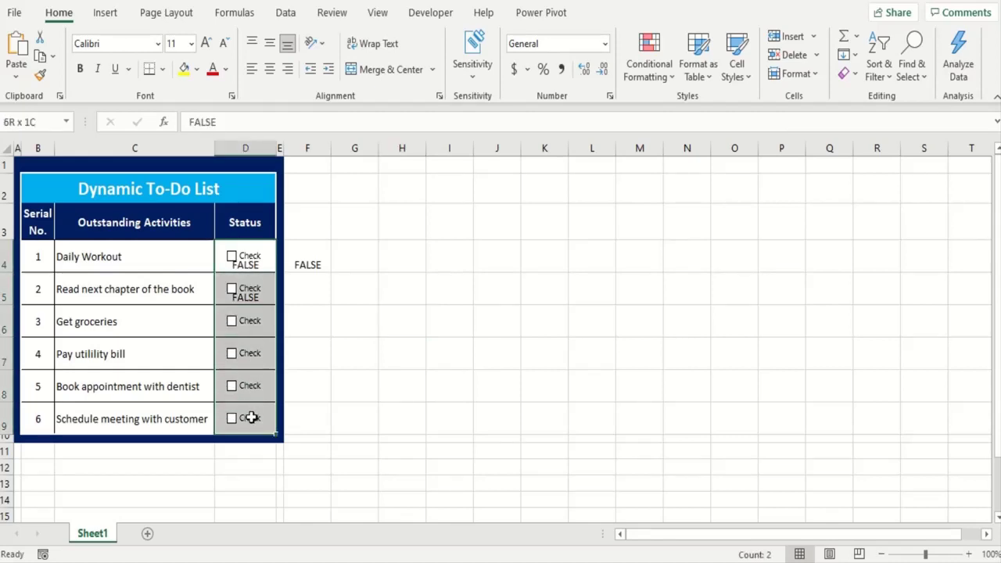
left_click(225, 70)
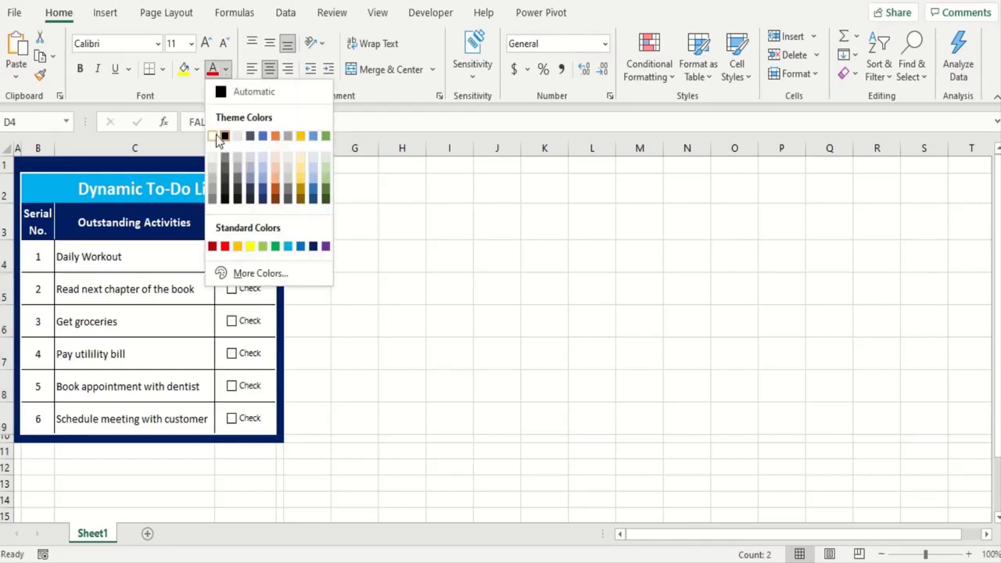
left_click(218, 137)
left_click(373, 393)
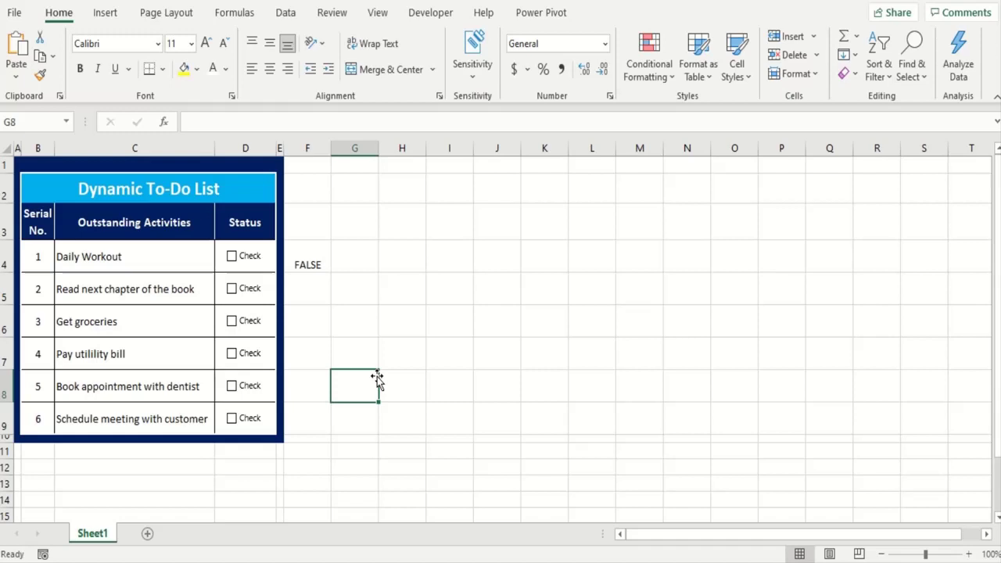
left_click(313, 264)
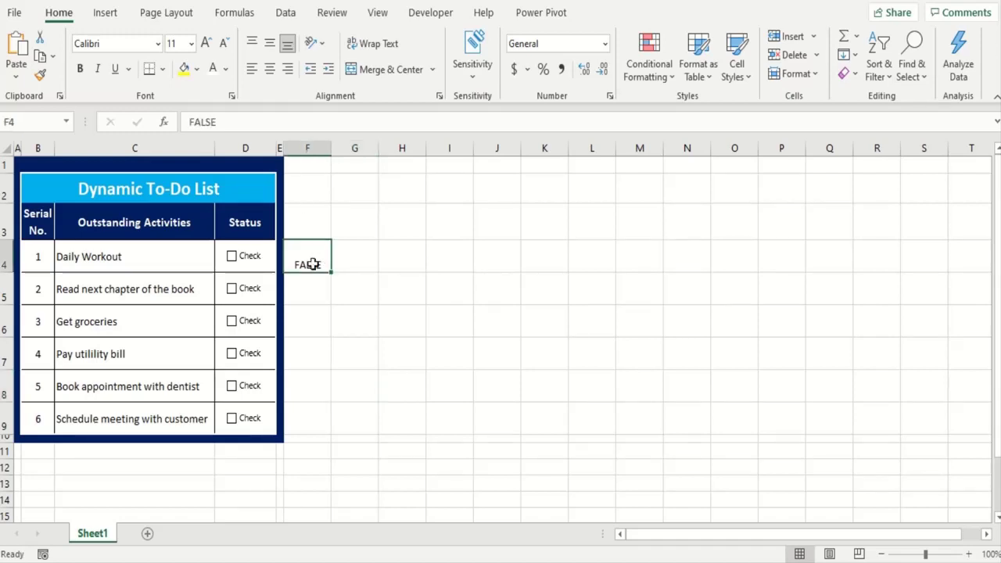
key("Delete")
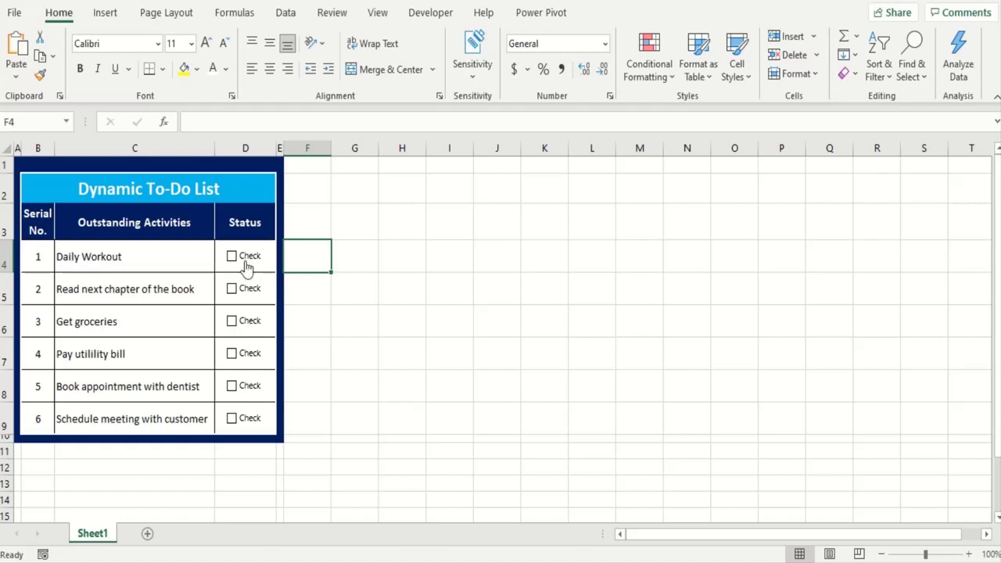
Step: Start a formula-based conditional formatting rule =$D4 on activities C4:C9
left_click_drag(152, 247, 146, 420)
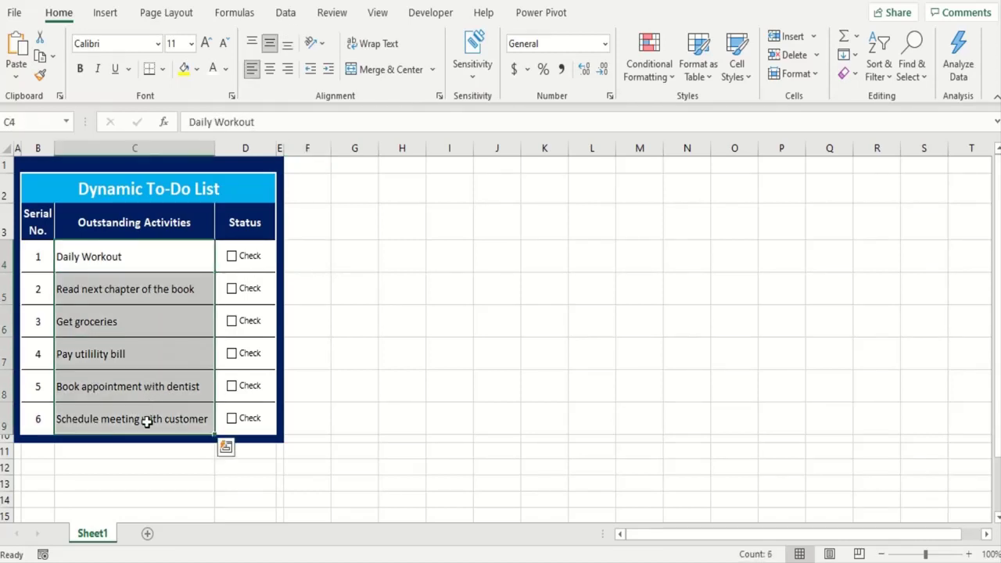
left_click(651, 75)
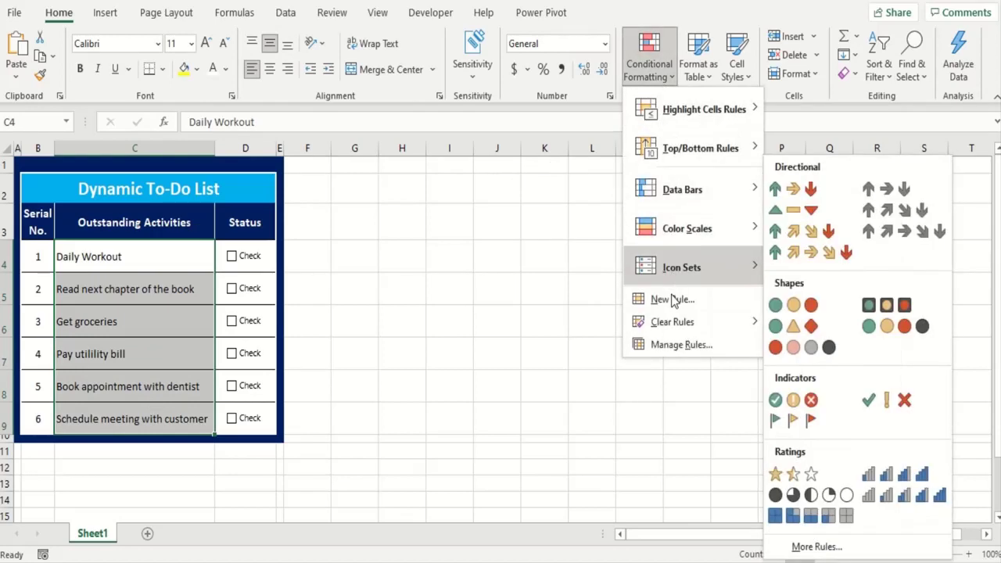
left_click(671, 302)
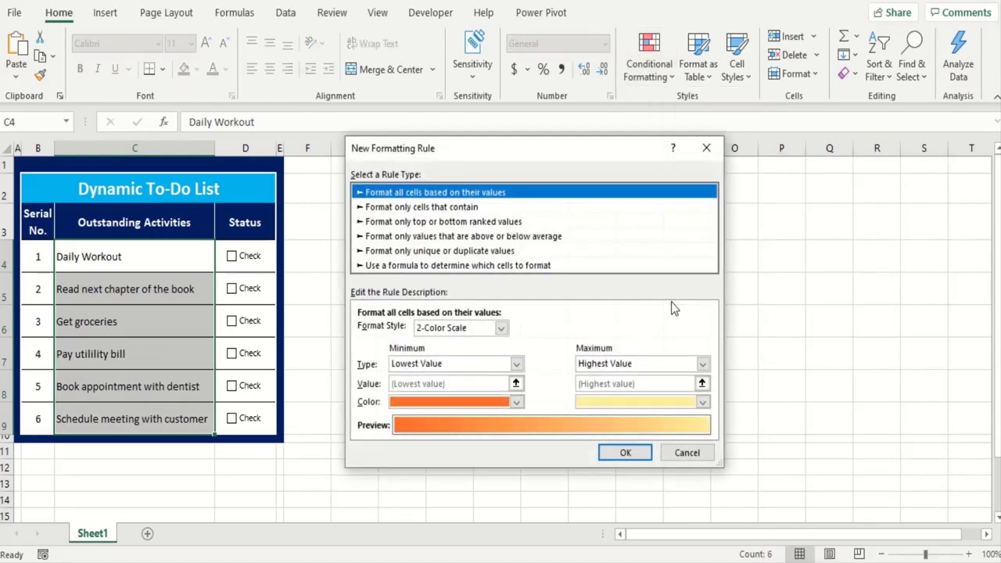
left_click(455, 266)
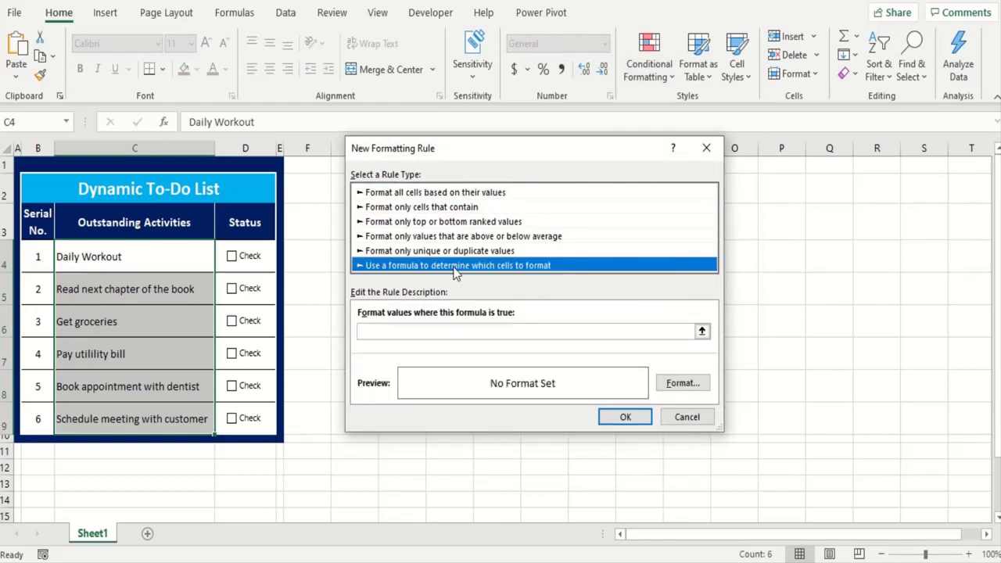
left_click(701, 332)
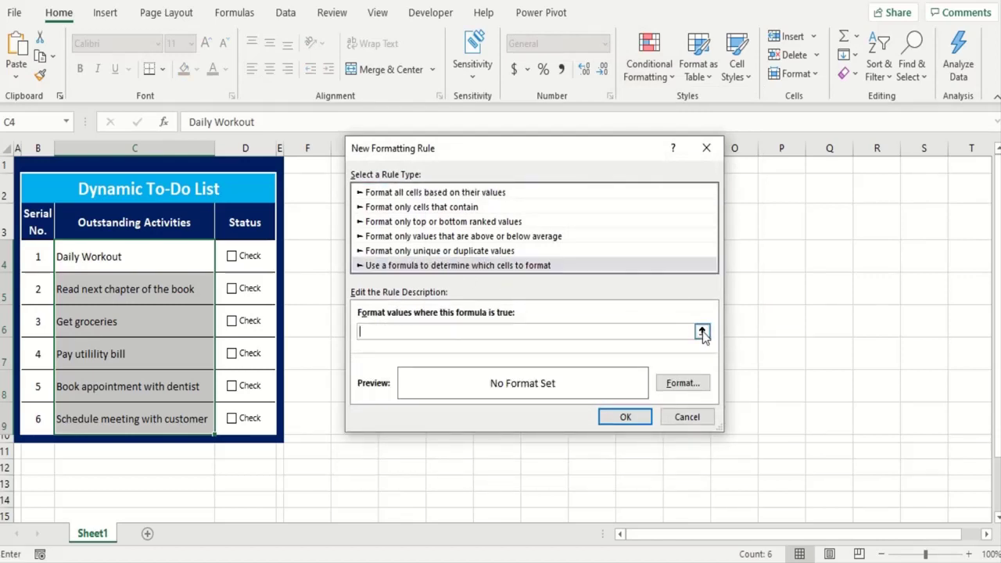
left_click(702, 332)
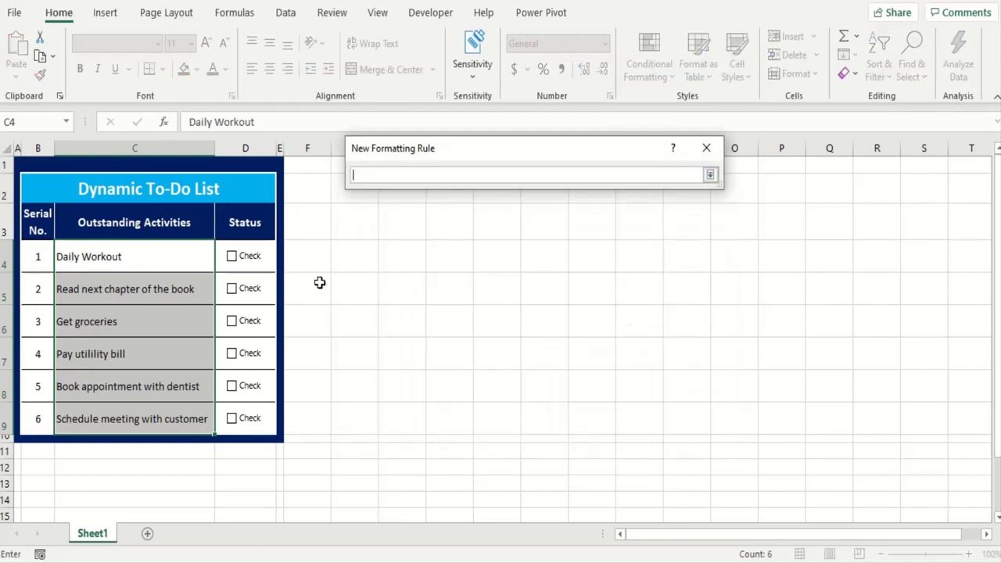
left_click(262, 260)
key("Return")
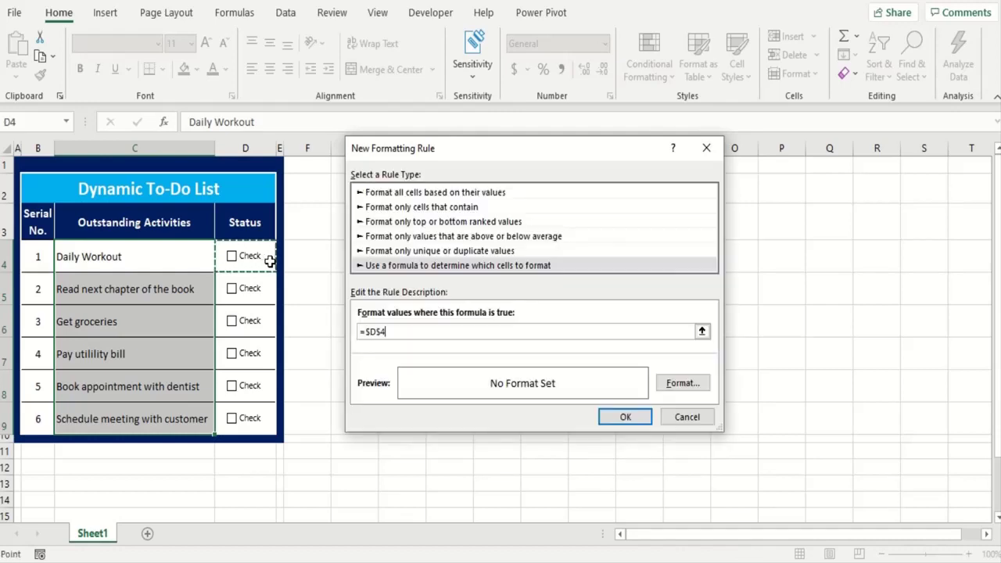
left_click(376, 333)
key("Delete")
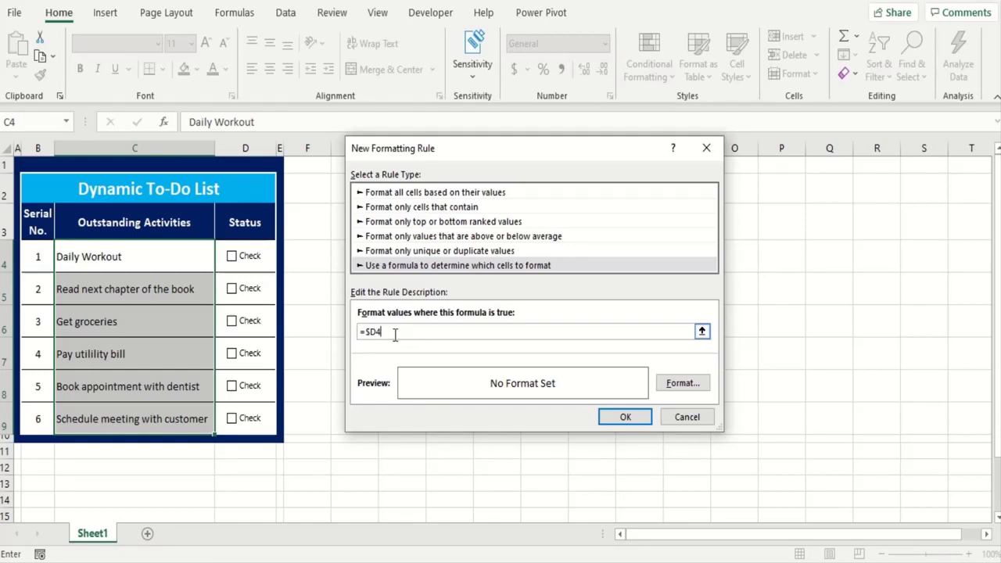
Step: Give the rule grey font color with strikethrough and save it
left_click(682, 383)
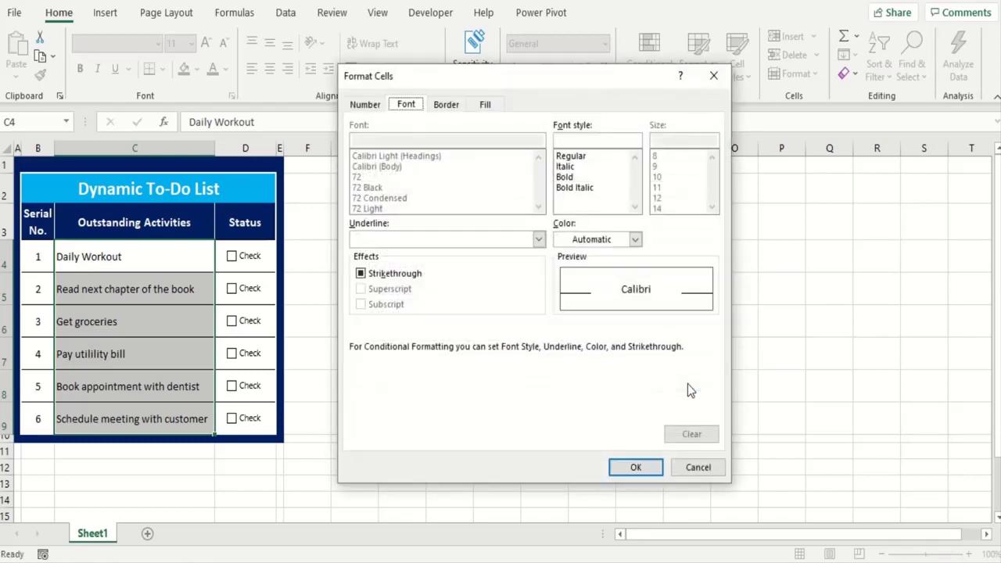
left_click(635, 239)
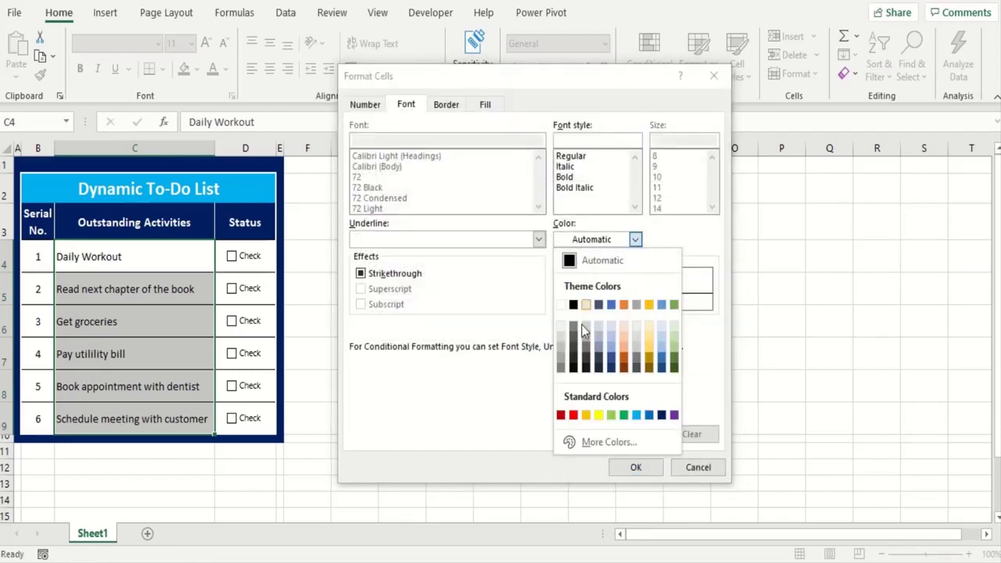
left_click(561, 361)
left_click(395, 278)
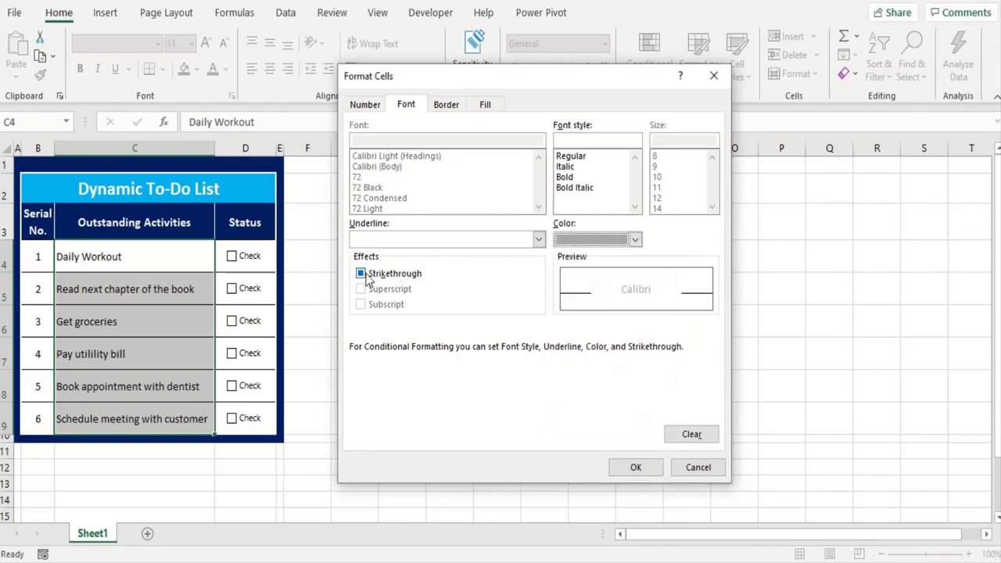
left_click(636, 467)
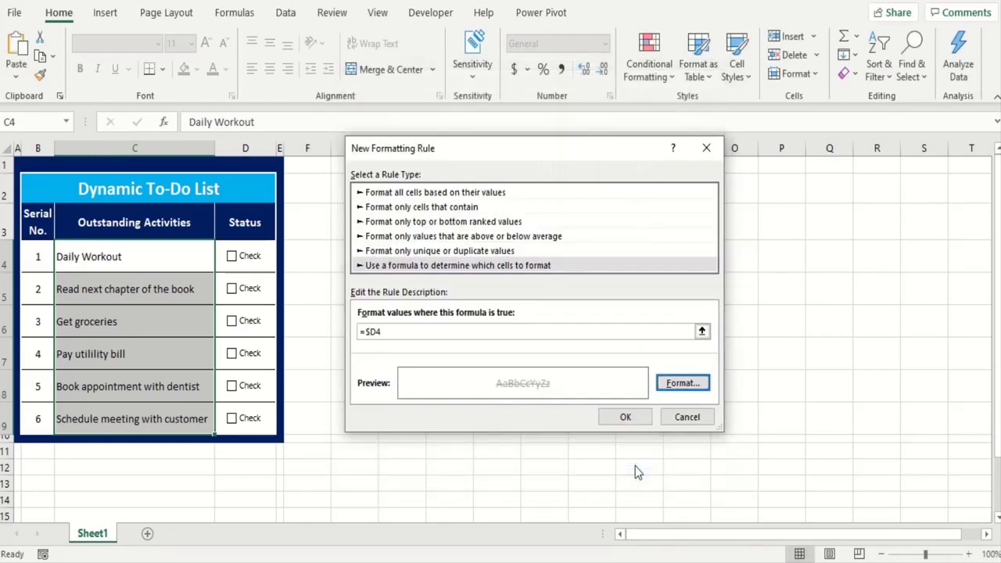
left_click(626, 418)
left_click(445, 381)
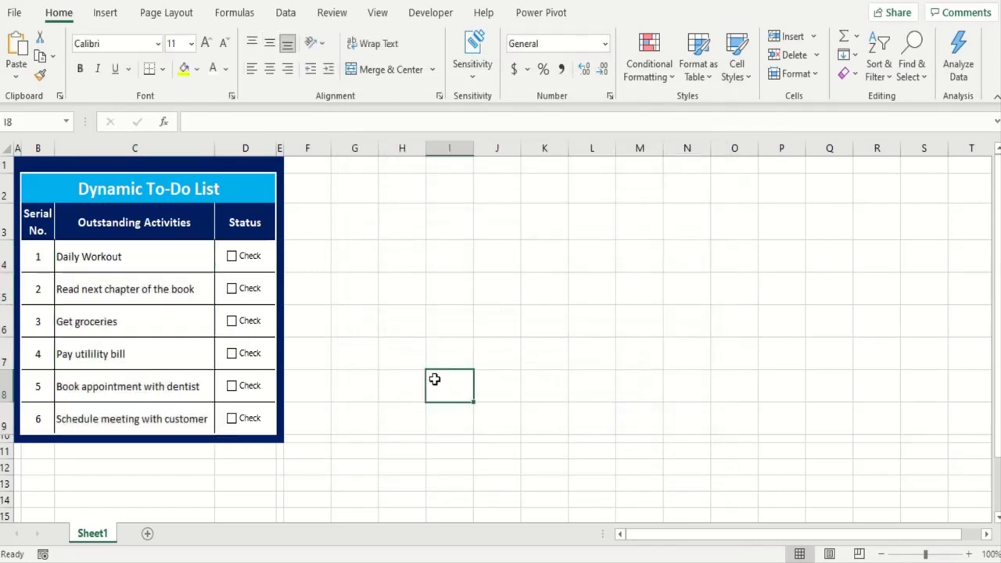
left_click(234, 261)
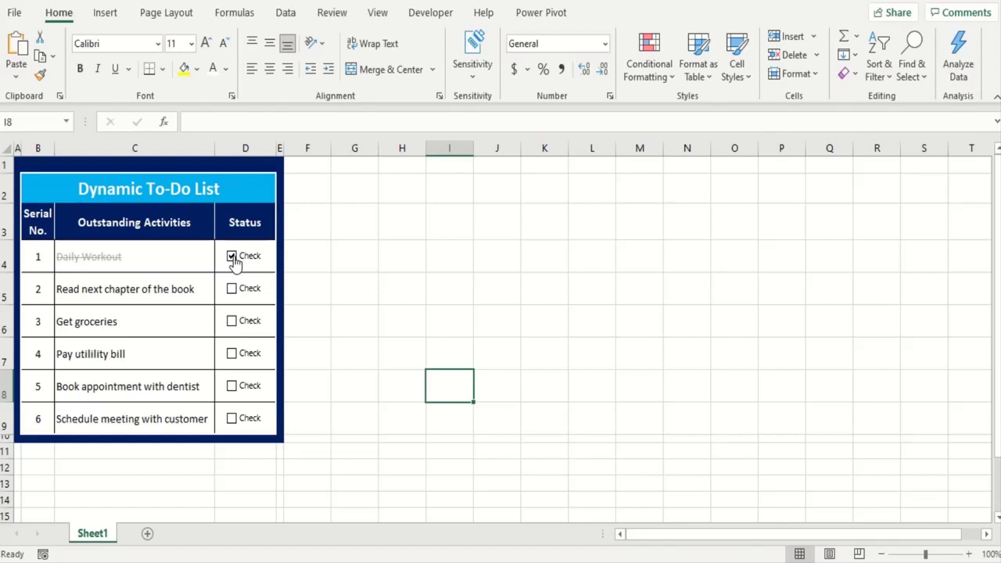
left_click(233, 289)
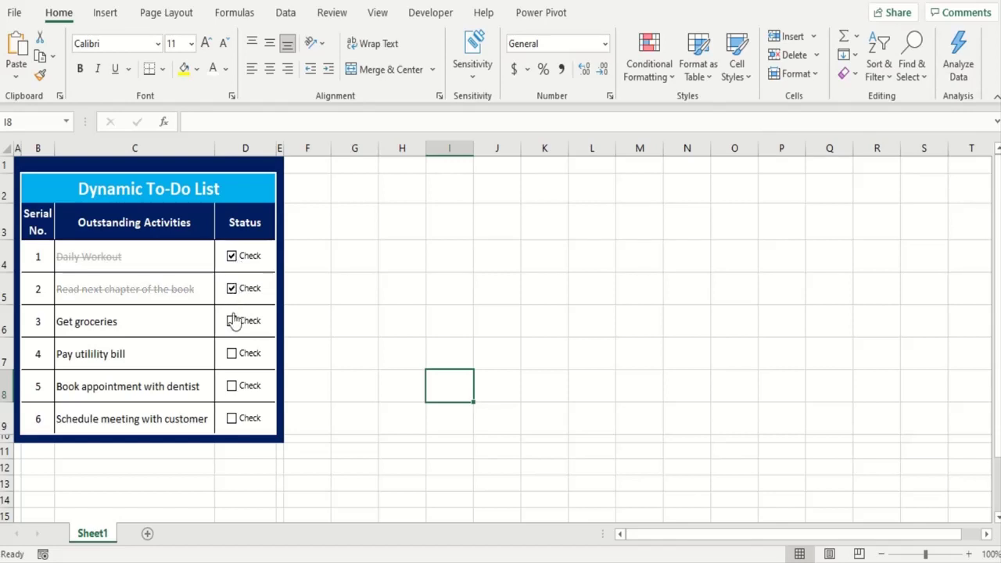
left_click(232, 322)
left_click(233, 322)
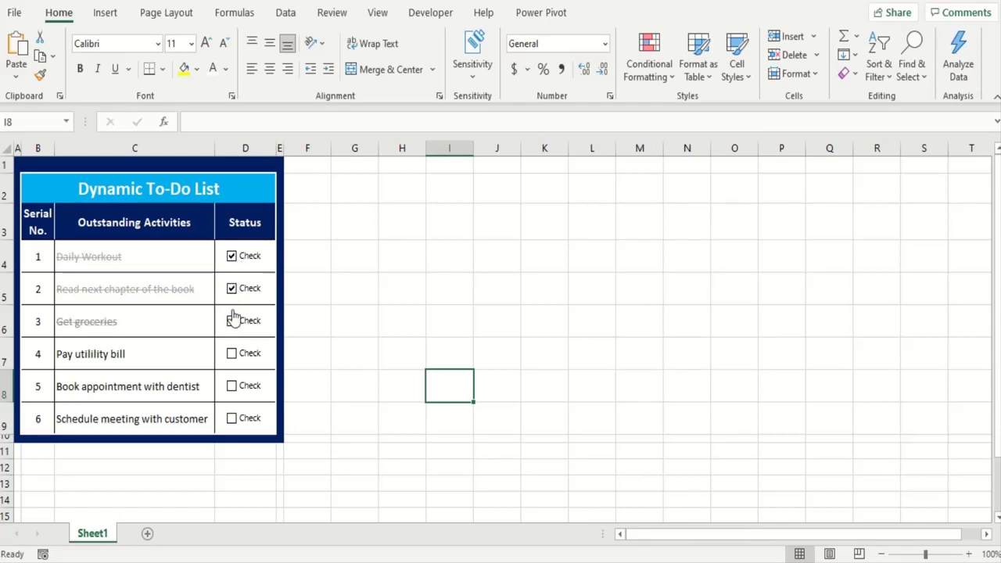
left_click(232, 290)
left_click(232, 258)
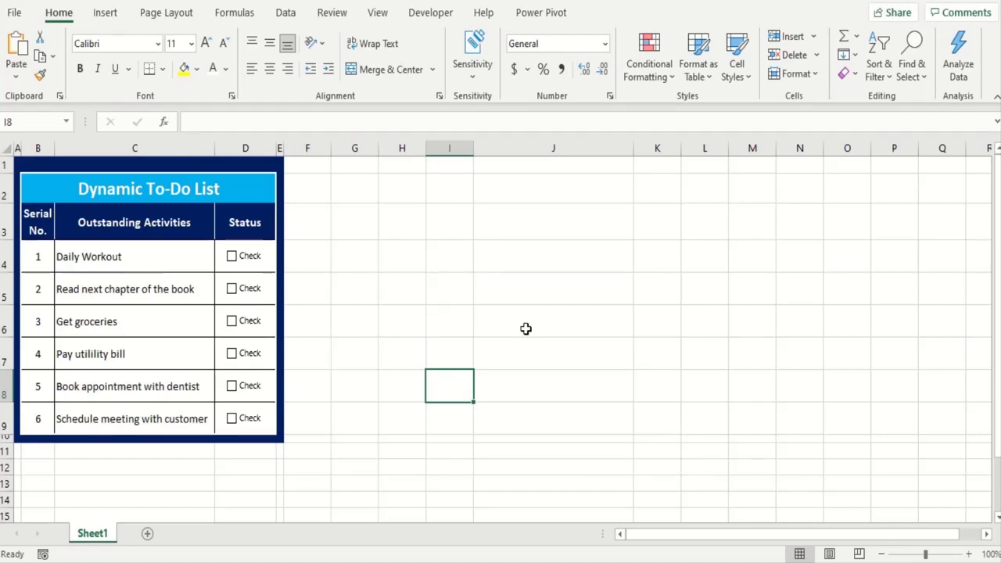
Step: Enter =FILTER(C4:C9,D4:D9=FALSE) in J4 to list the unticked activities
left_click(535, 252)
type("=filter")
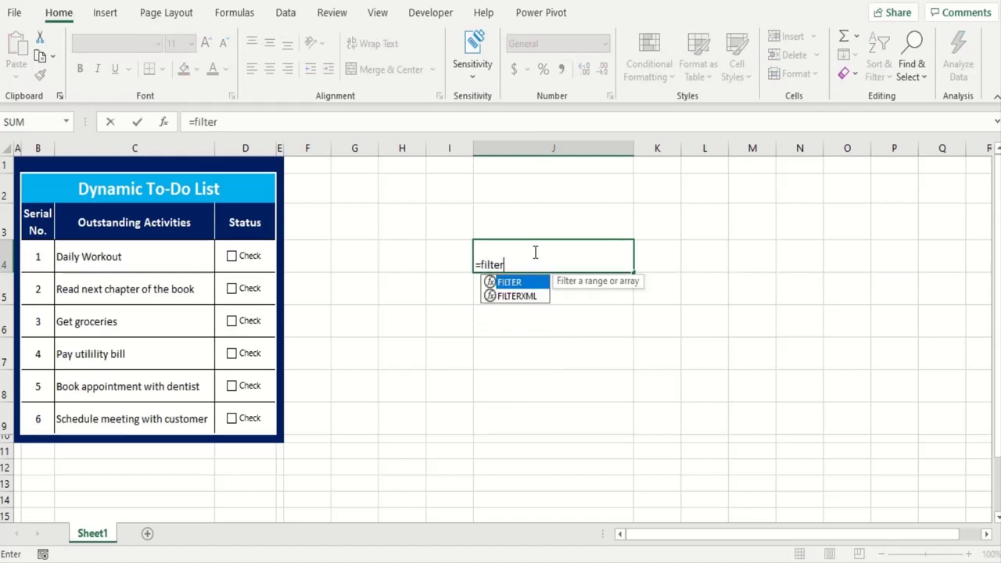
key("Tab")
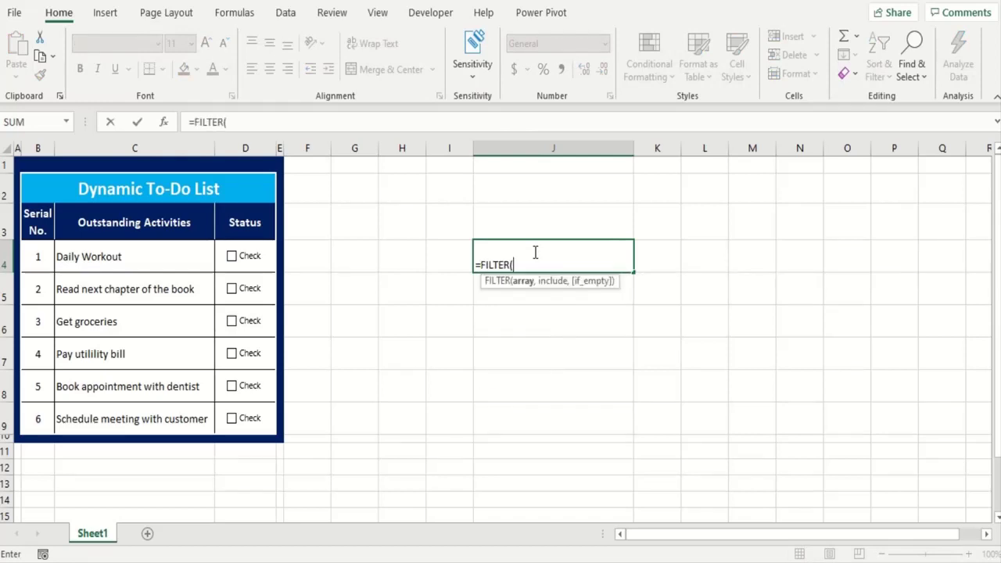
left_click_drag(190, 259, 193, 415)
type(",")
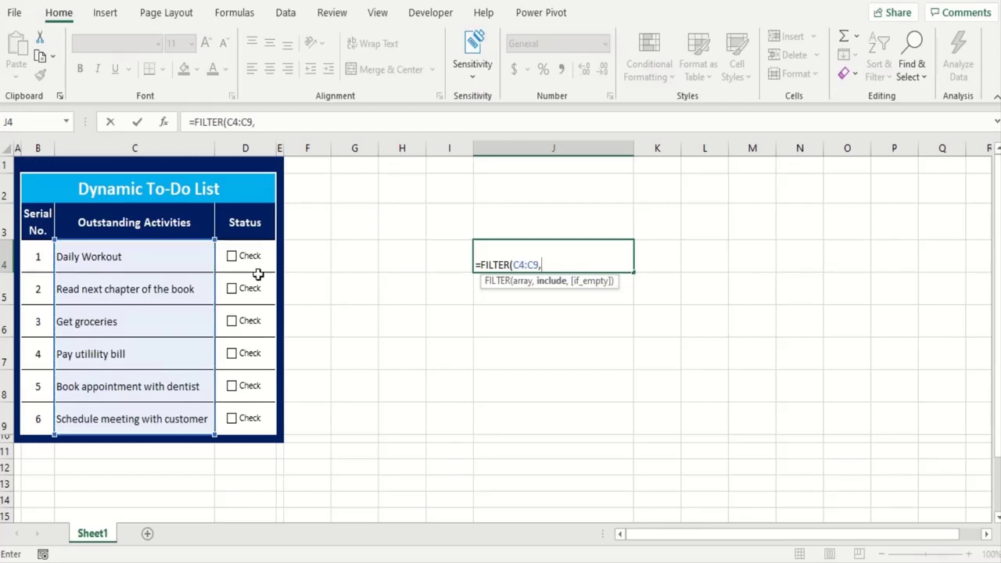
left_click_drag(266, 260, 262, 427)
type("=")
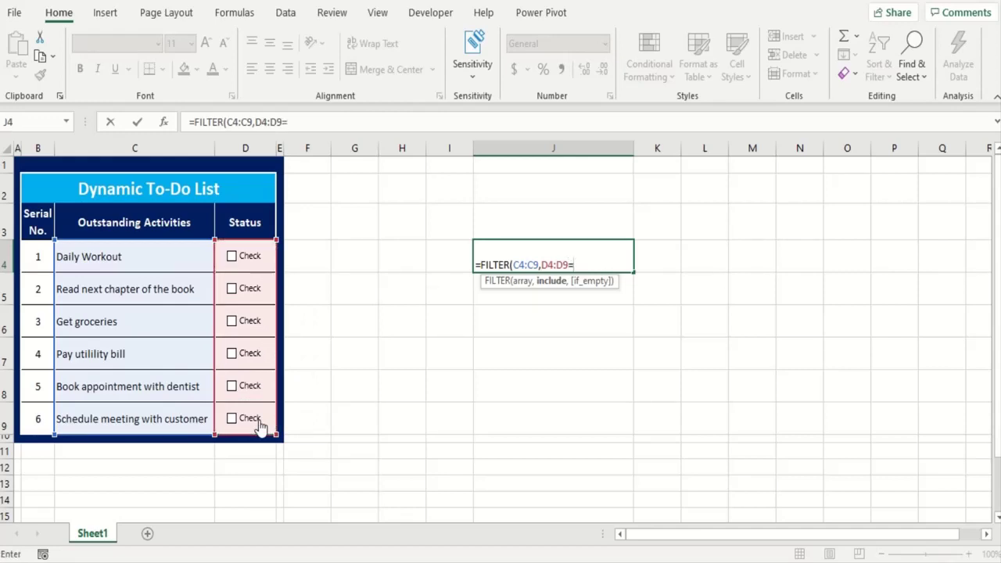
type("false)")
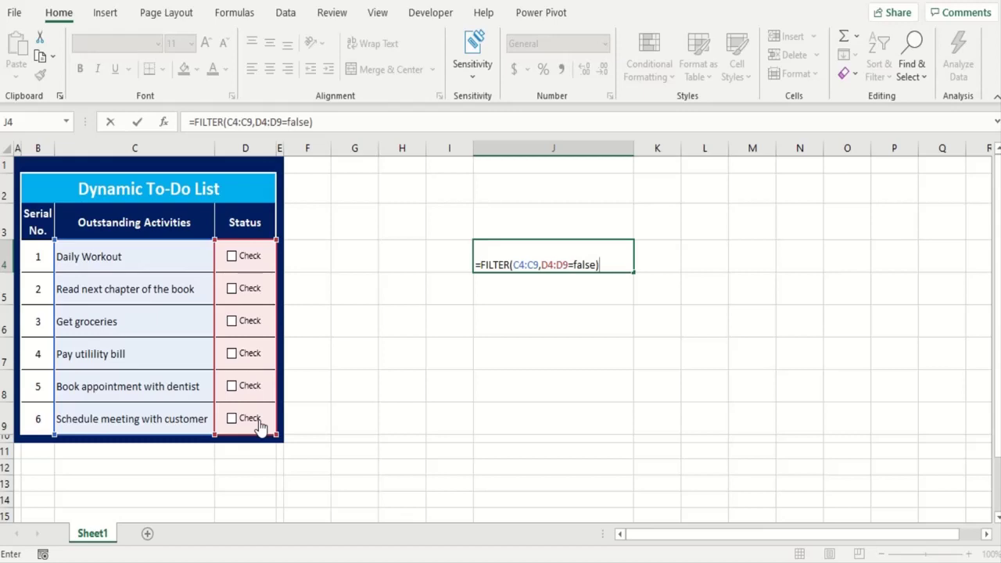
key("Return")
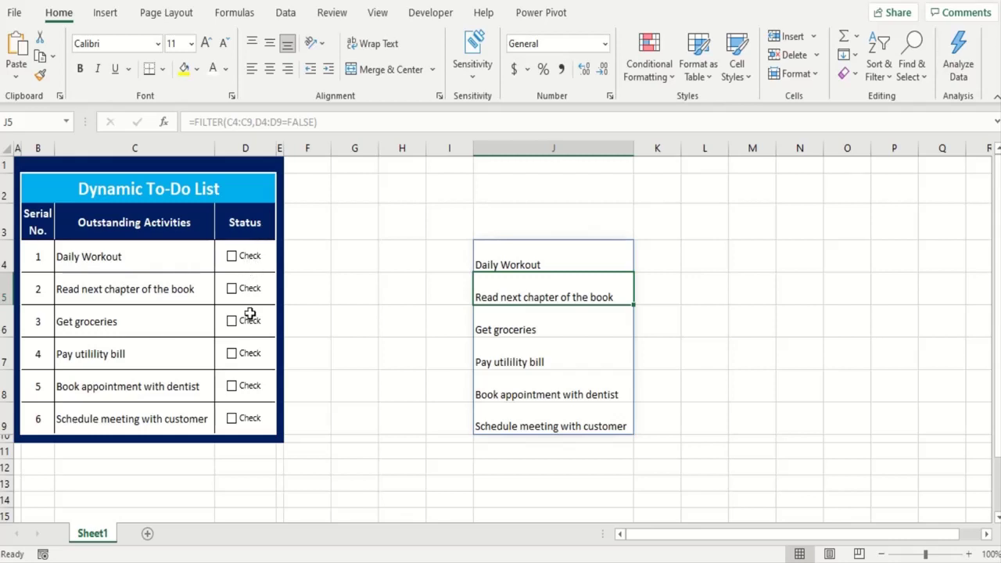
Step: Tick the checkboxes in D4–D8, Daily Workout through Book appointment with dentist
left_click(231, 257)
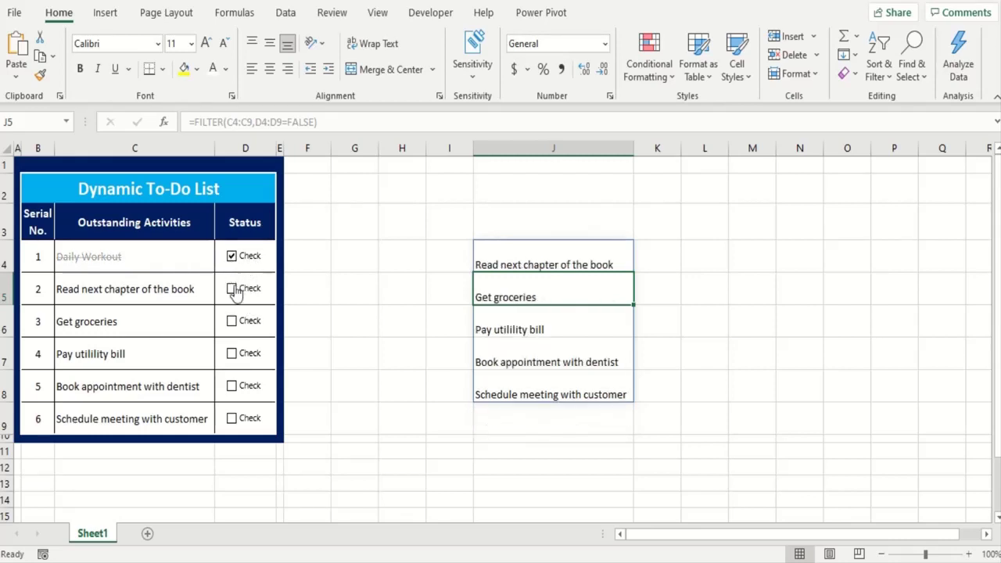
left_click(231, 288)
left_click(231, 320)
left_click(231, 354)
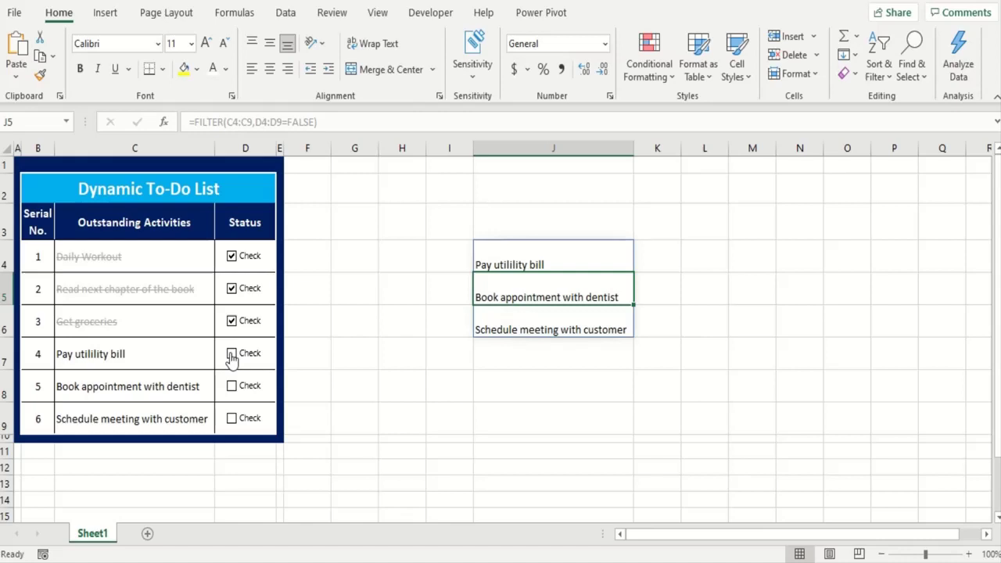
left_click(231, 386)
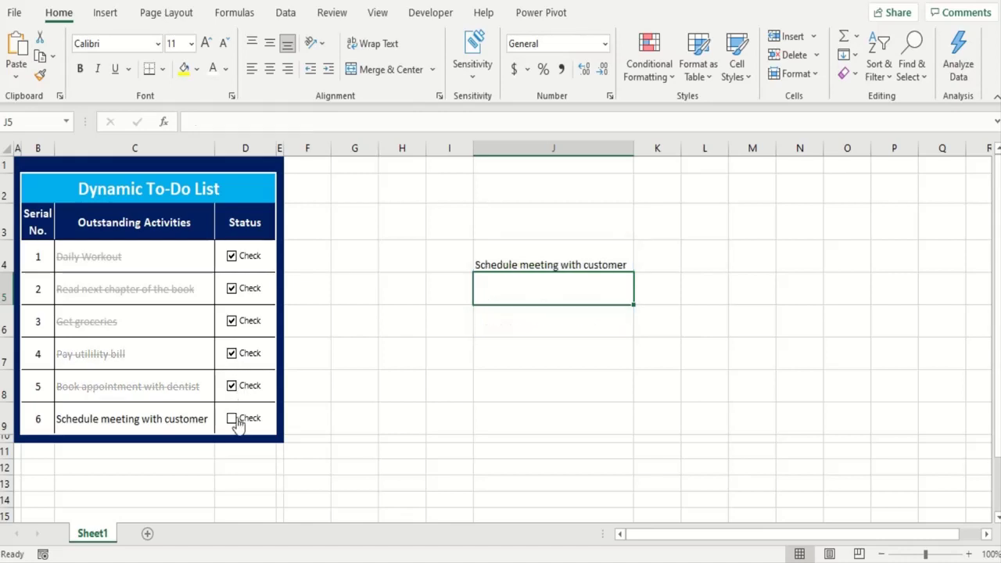